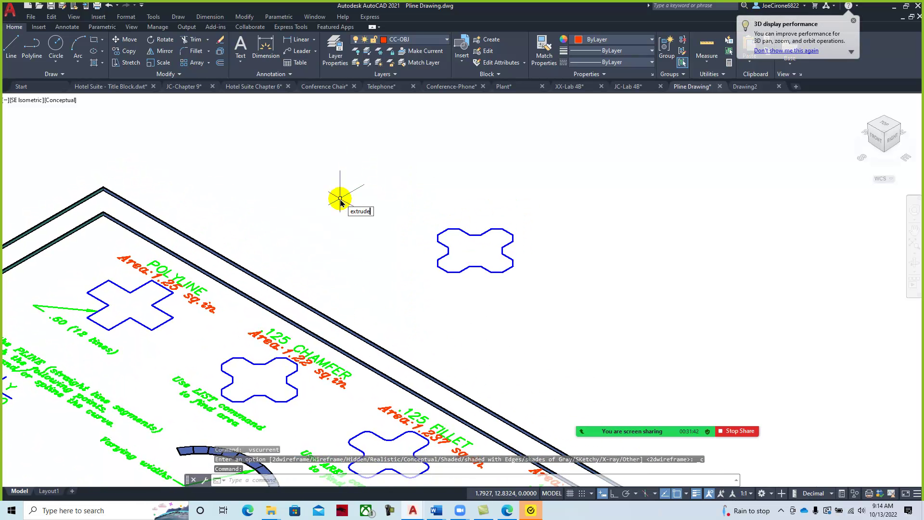
- Extrude the copied chamfered cross outside the drawing border upward to a height of about 1.34
key("Return")
left_click(468, 235)
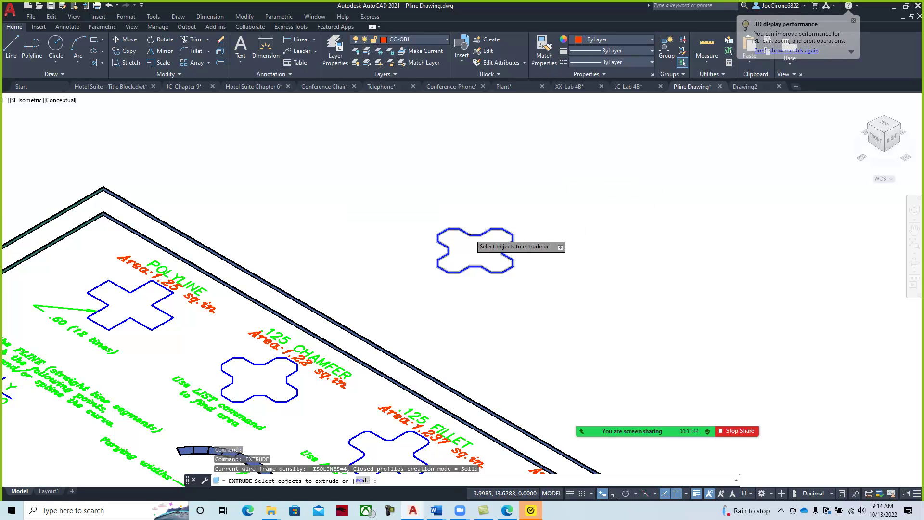
key("Return")
left_click(479, 192)
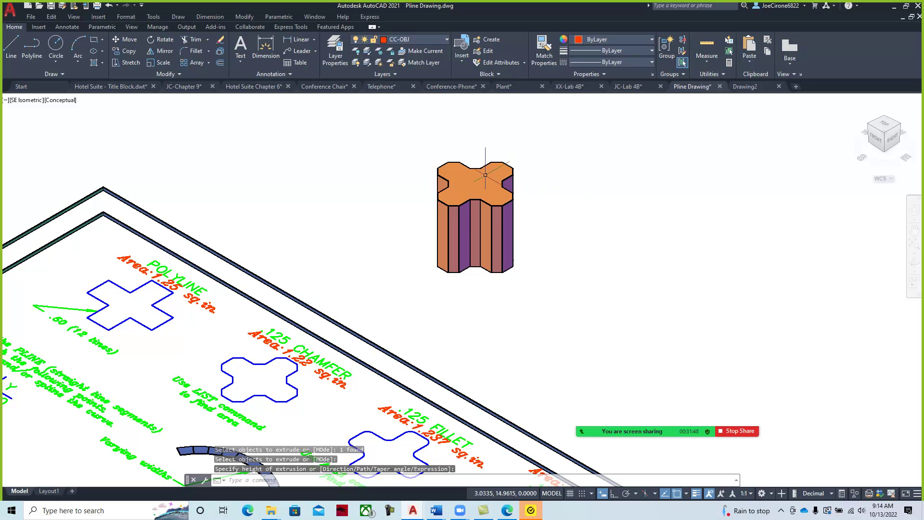
- Show the quick properties of the extruded cross solid, including its height, and deselect it
left_click(505, 208)
right_click(561, 219)
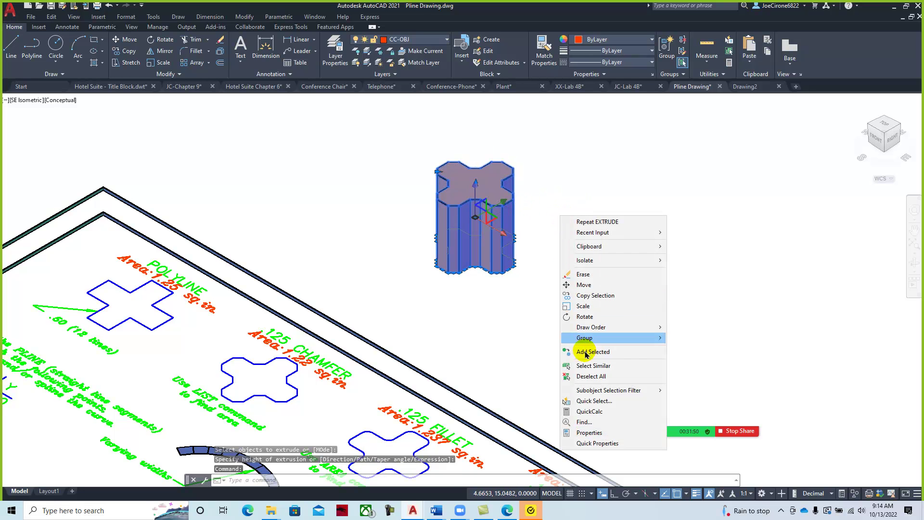
left_click(595, 442)
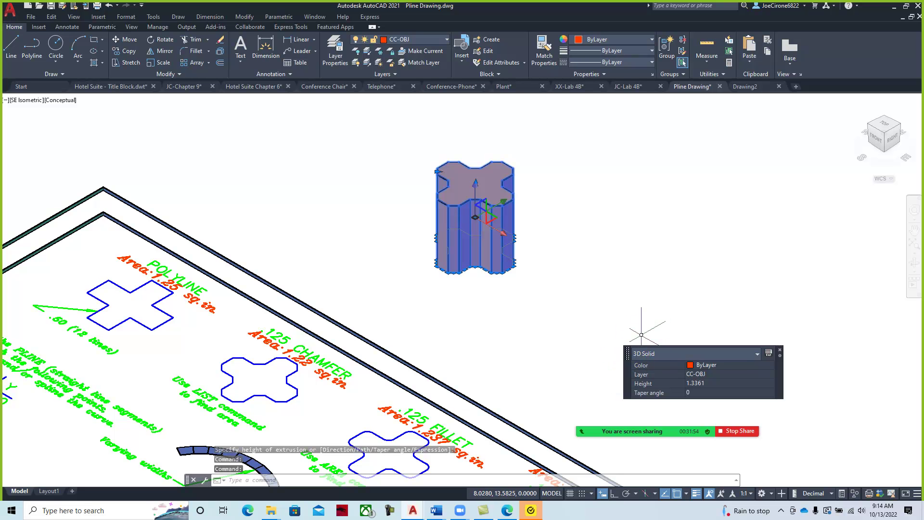
key("Escape")
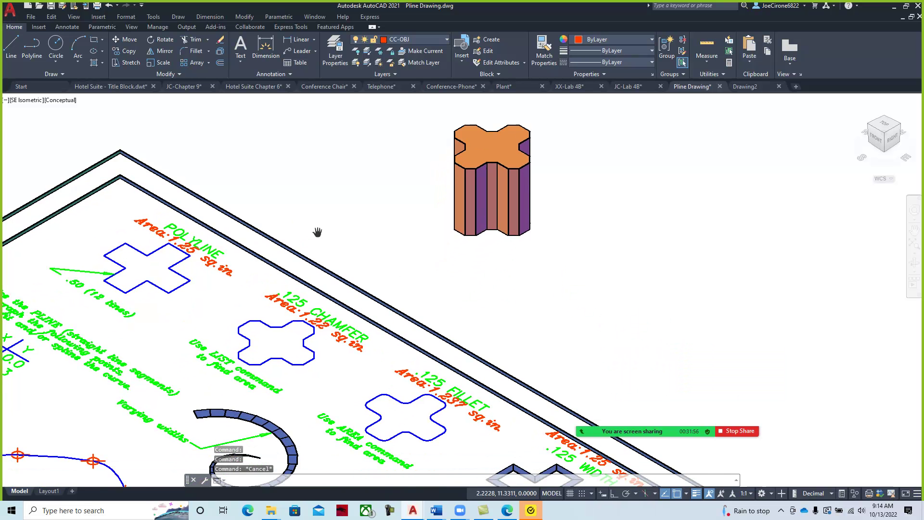
- Measure the area of the .125 chamfer cross on the sheet with the Object option
scroll(294, 340, "up", 3)
middle_click_drag(294, 340, 335, 295)
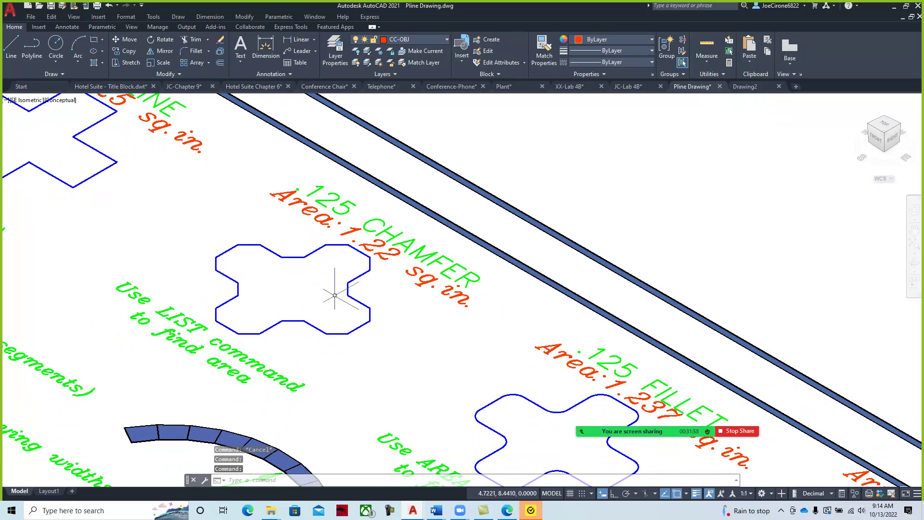
left_click(721, 76)
left_click(708, 68)
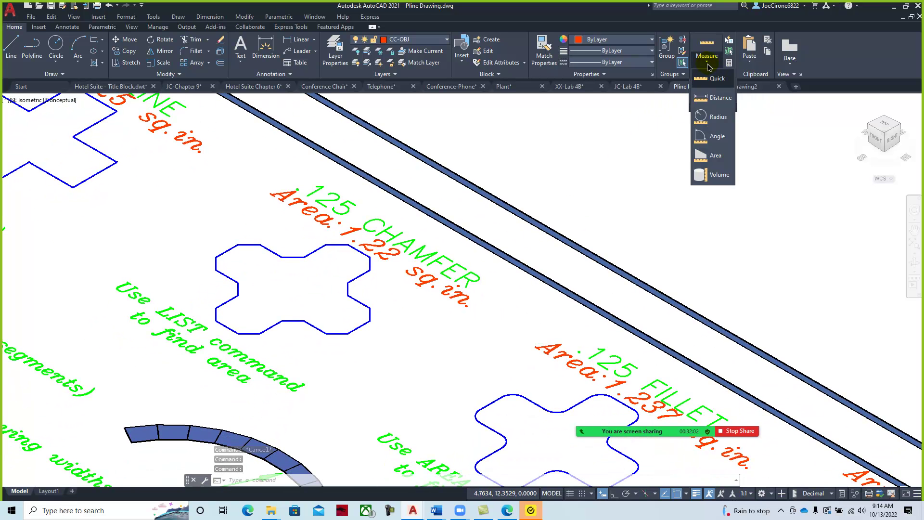
left_click(715, 156)
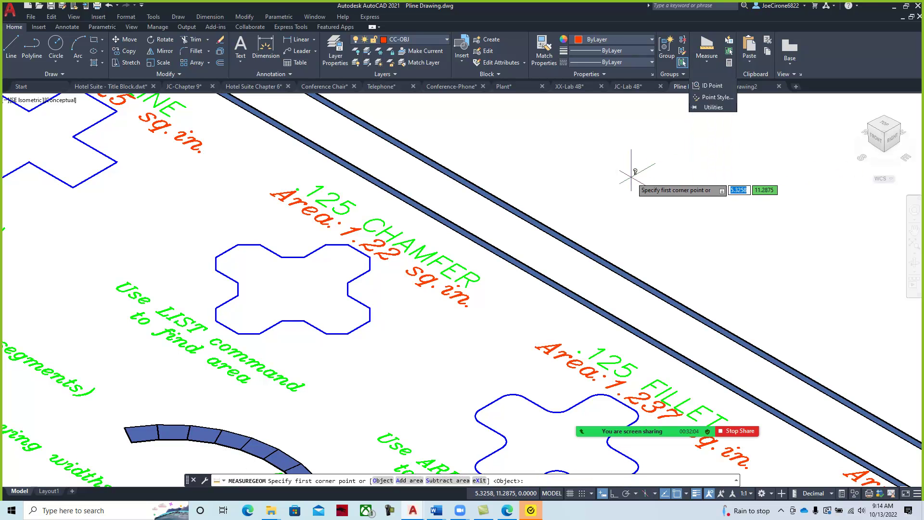
key("Down")
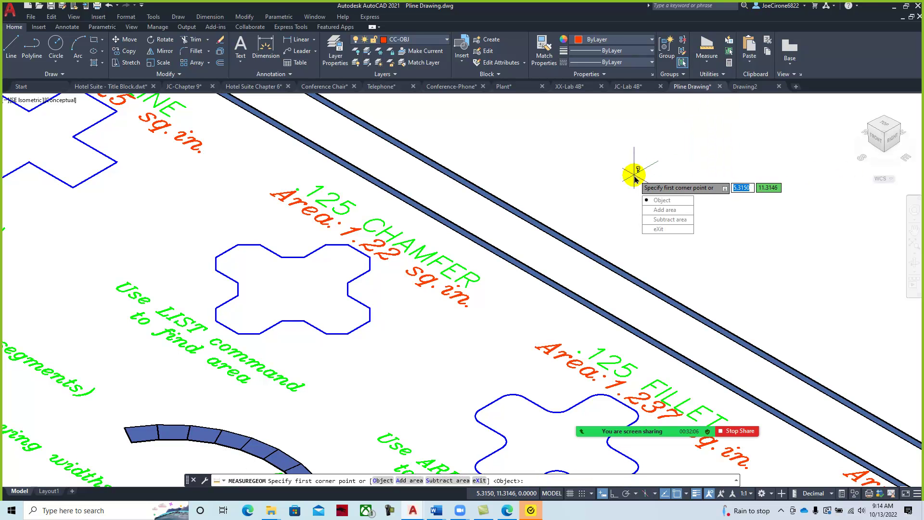
left_click(662, 200)
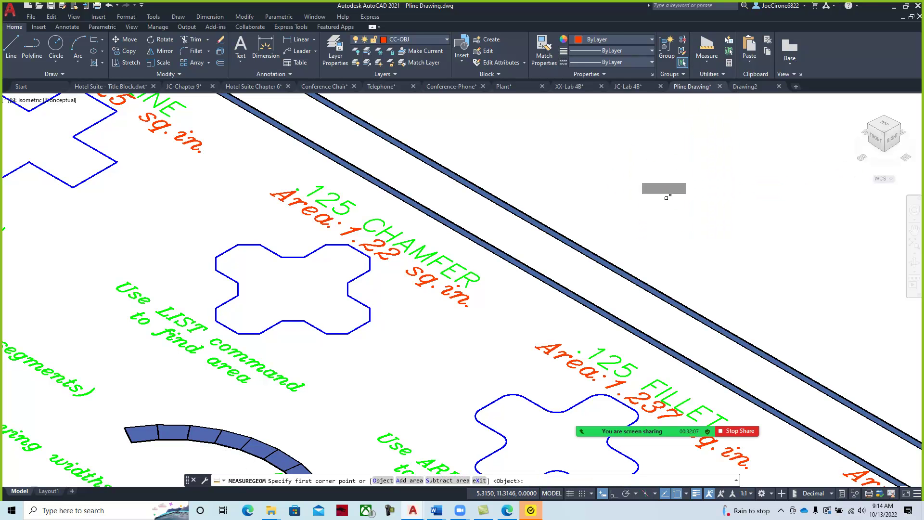
left_click(322, 246)
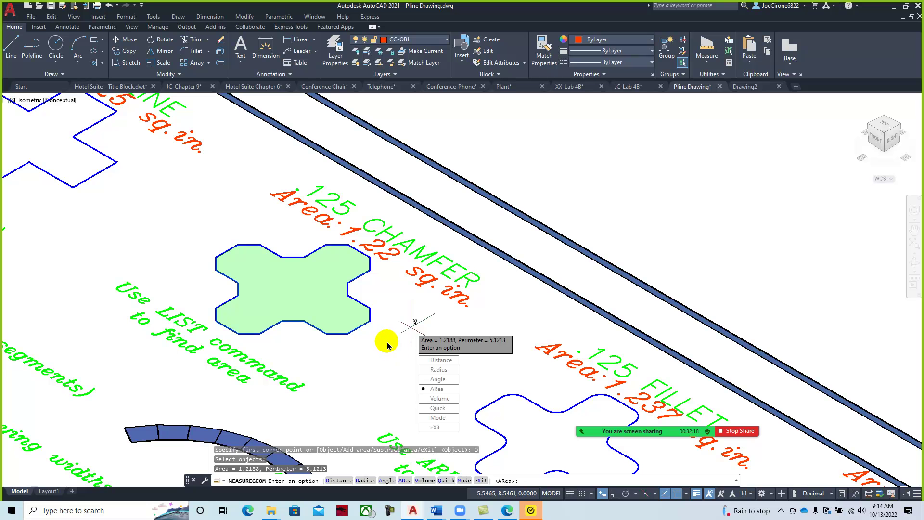
key("Escape")
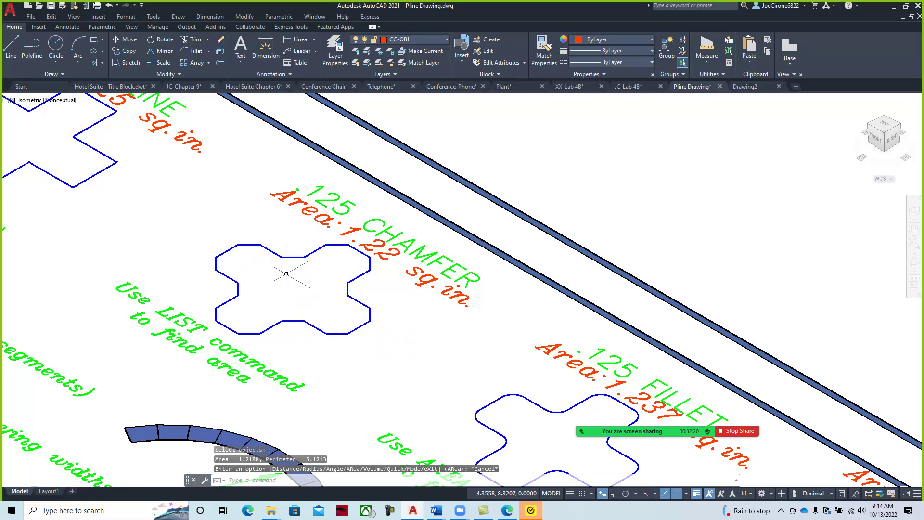
- Inspect the DesPlaines Campus Lake outline by selecting the whole sketched polyline, and deselect it
scroll(386, 335, "down", 2)
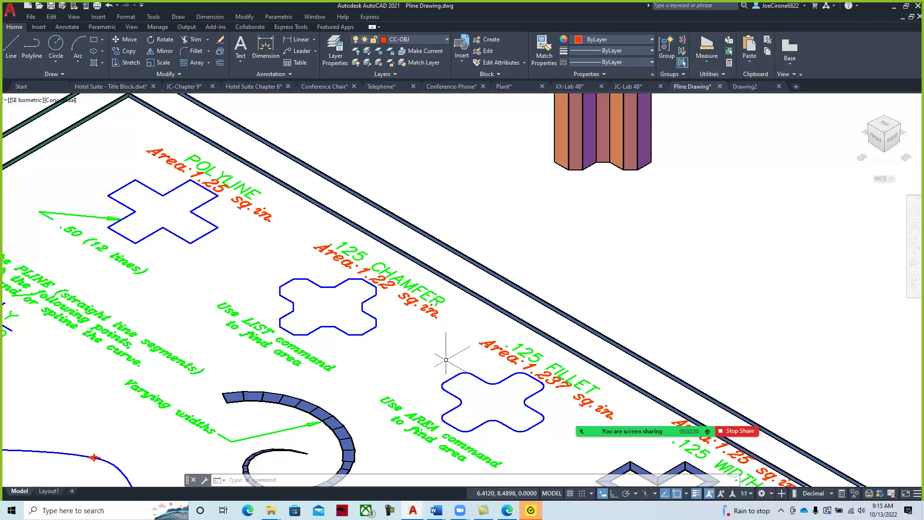
scroll(442, 361, "down", 4)
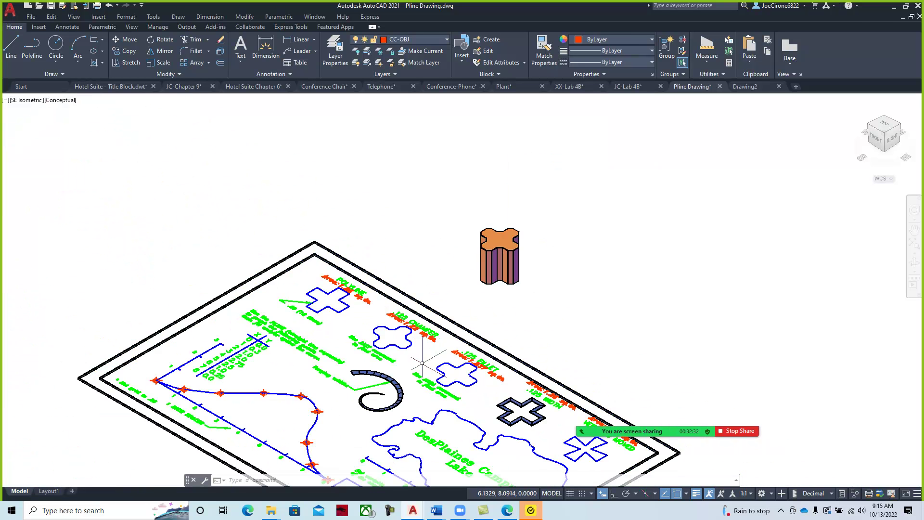
middle_click_drag(391, 376, 357, 293)
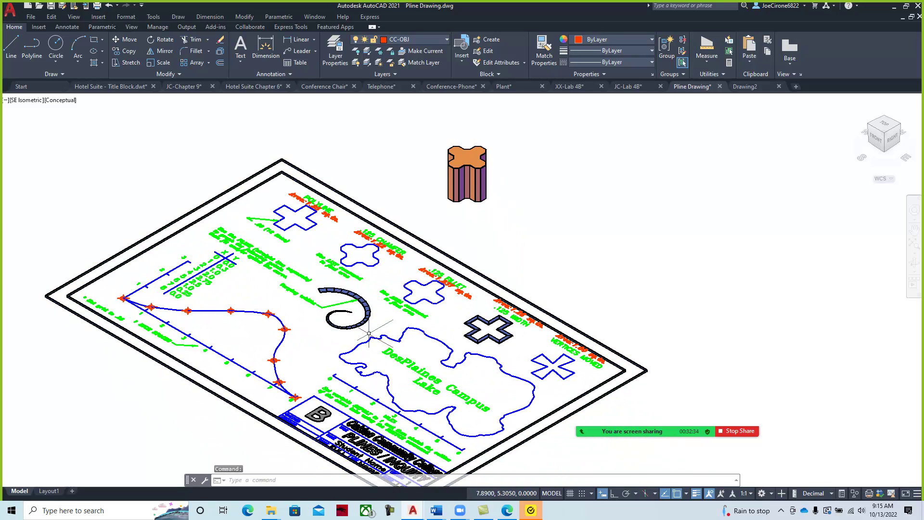
scroll(395, 388, "up", 3)
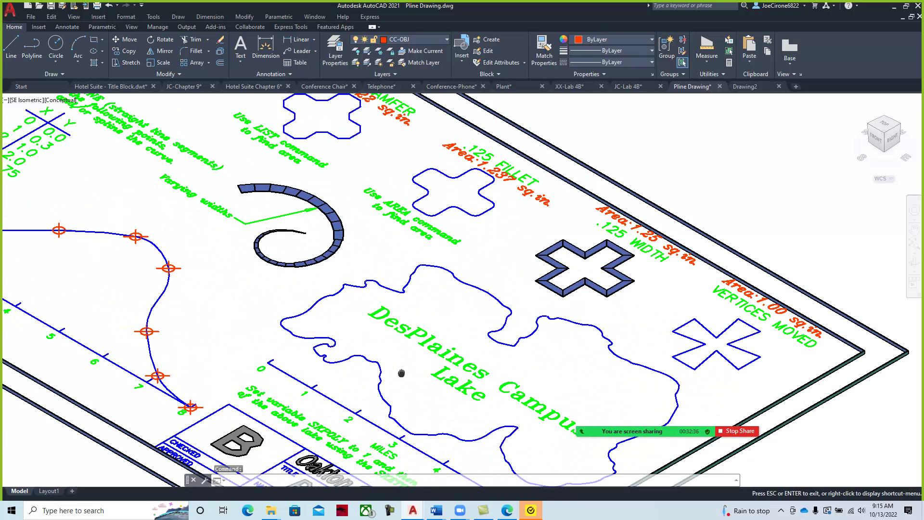
middle_click_drag(398, 371, 354, 273)
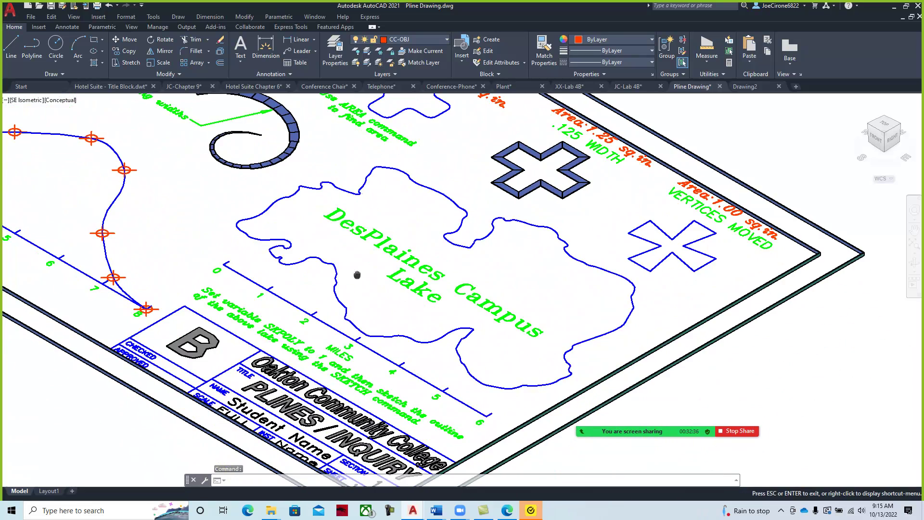
left_click(299, 260)
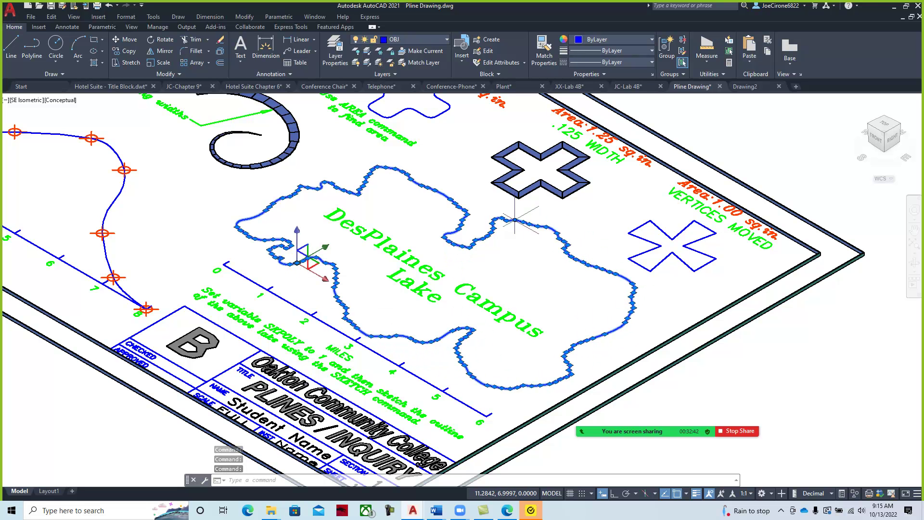
key("Escape")
- Look over the plotted spline curve and its points, and set the drawing to the Top view
mouse_move(182, 245)
middle_mouse_down()
mouse_move(285, 260)
mouse_move(393, 290)
mouse_move(376, 368)
middle_mouse_up()
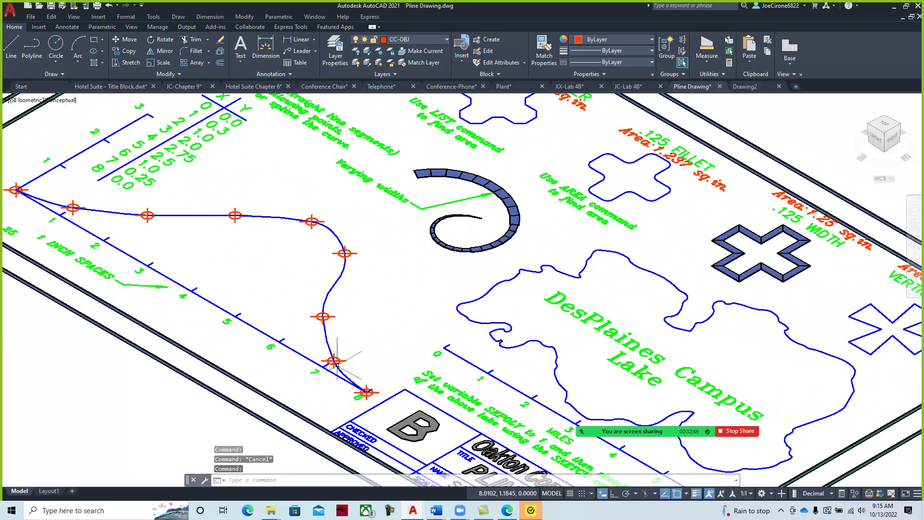
middle_click_drag(53, 206, 160, 278)
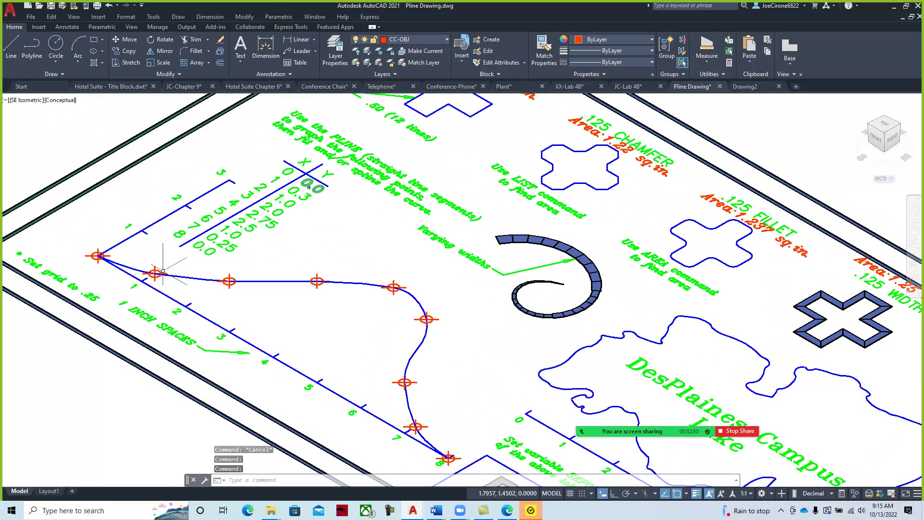
middle_click_drag(414, 332, 367, 287)
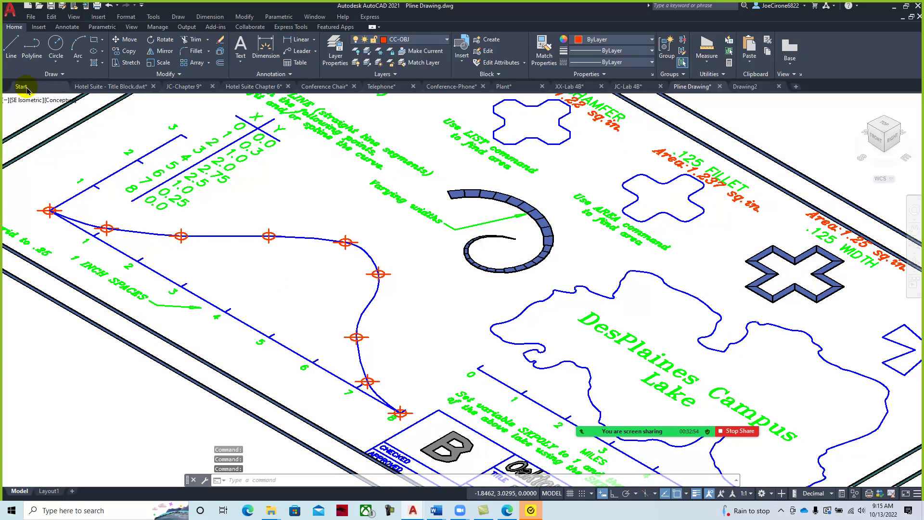
left_click(30, 103)
left_click(47, 122)
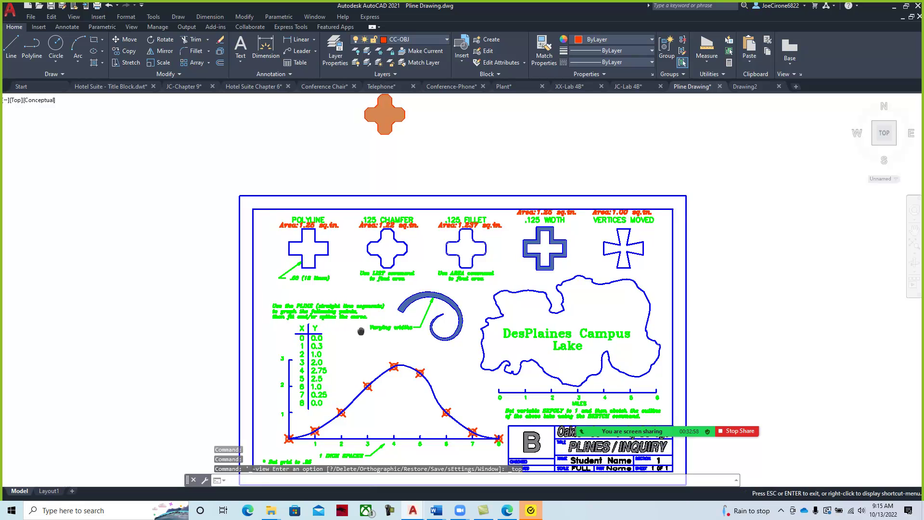
middle_click_drag(353, 320, 304, 254)
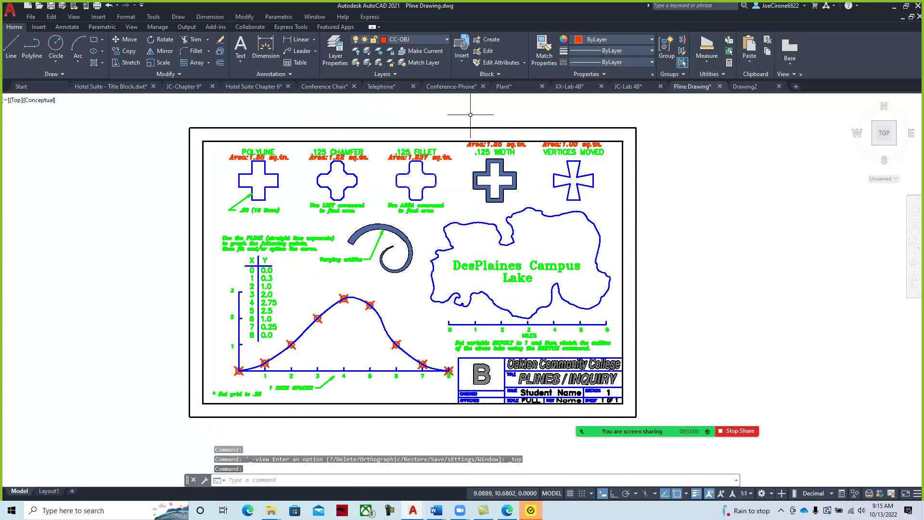
- Switch to the JC-Lab 4B drawing and make OBJ the current layer
left_click(631, 88)
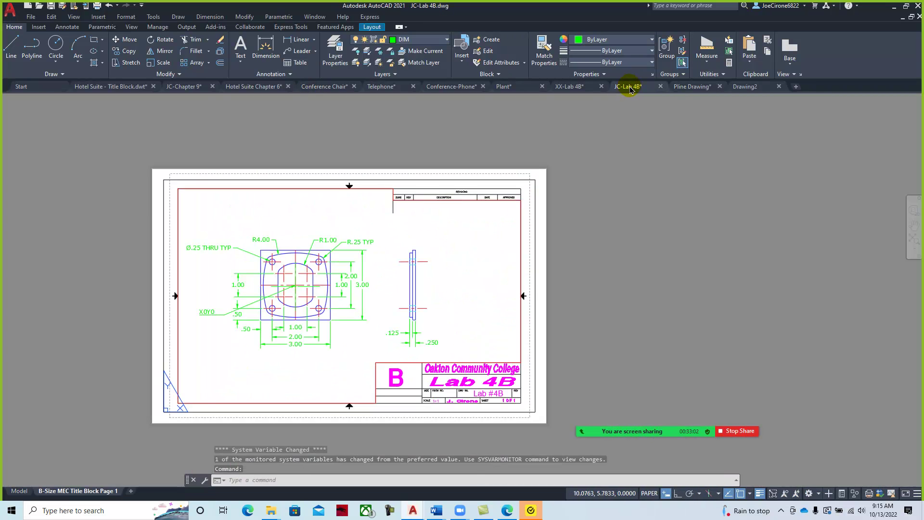
scroll(318, 308, "up", 4)
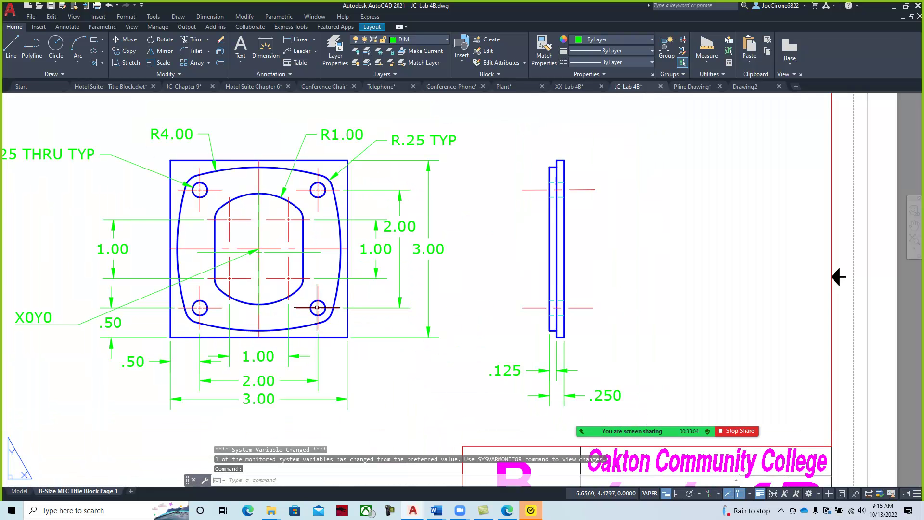
scroll(317, 307, "down", 4)
scroll(275, 327, "up", 2)
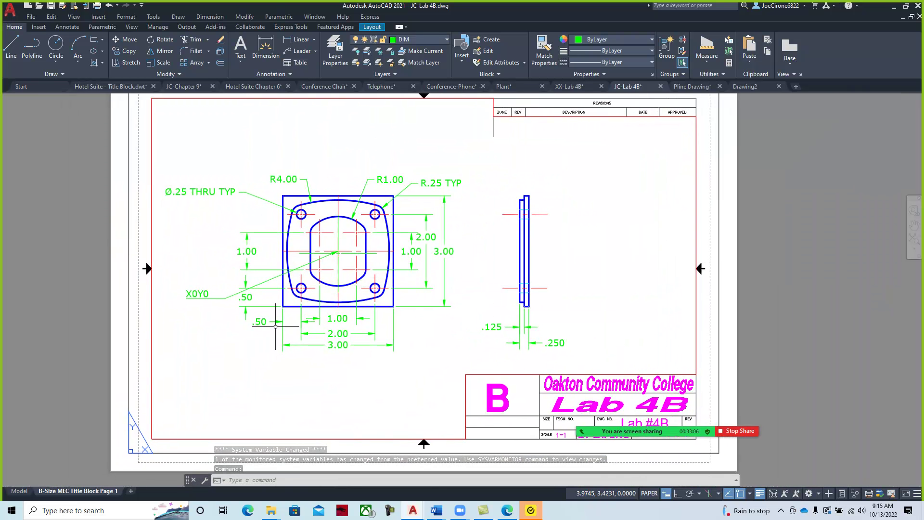
left_click(448, 39)
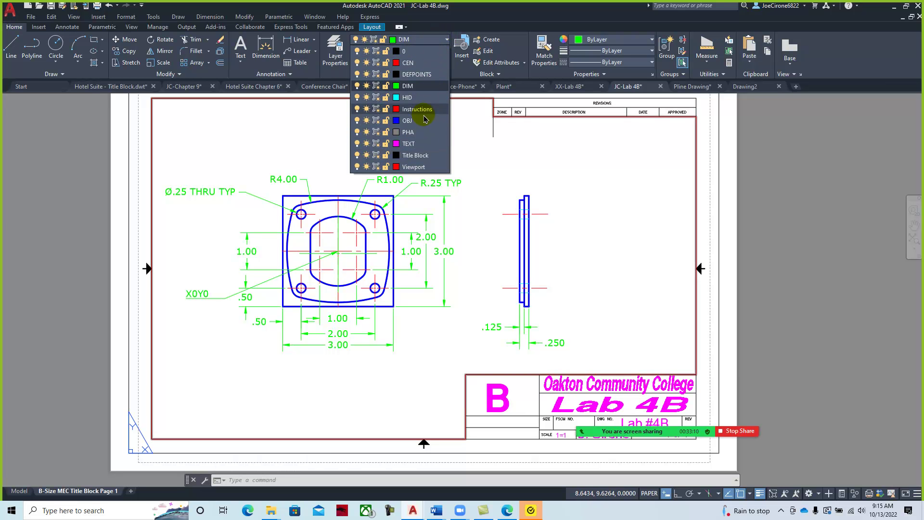
left_click(422, 121)
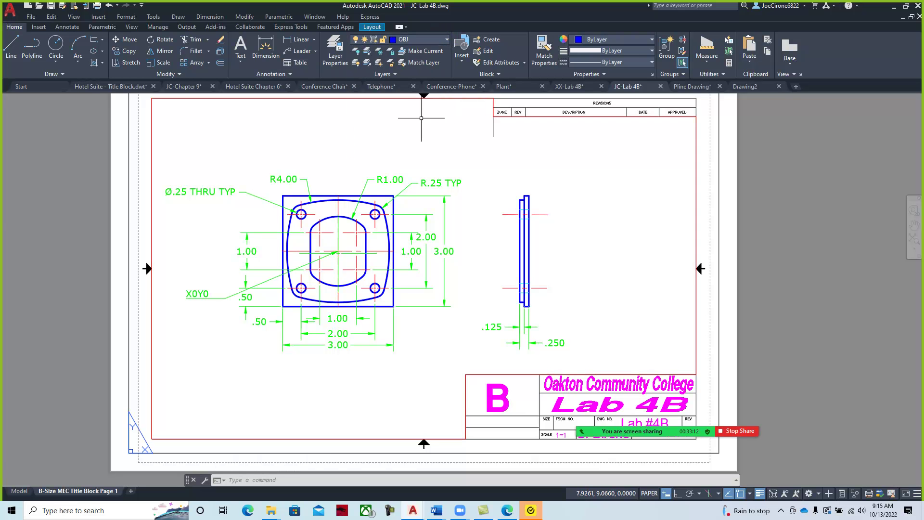
- Turn off the DIM and CEN layers in the JC-Lab 4B drawing
left_click(434, 44)
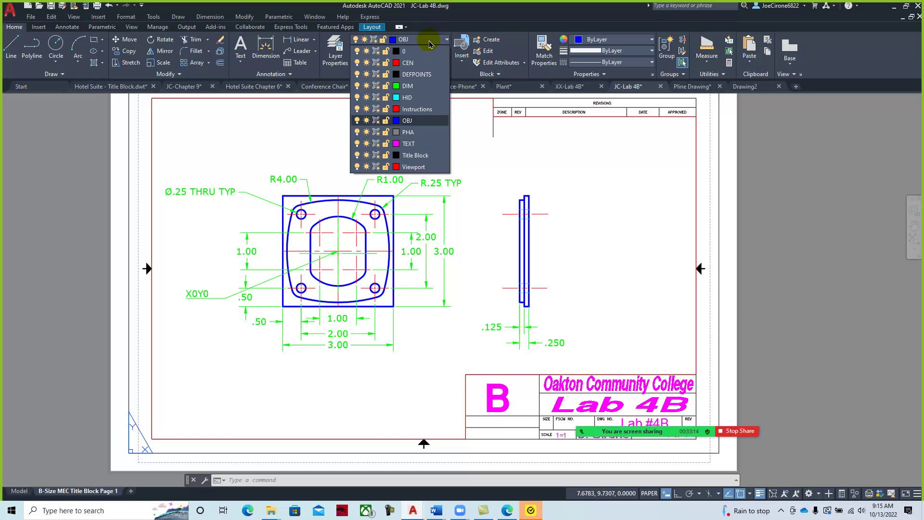
left_click(357, 86)
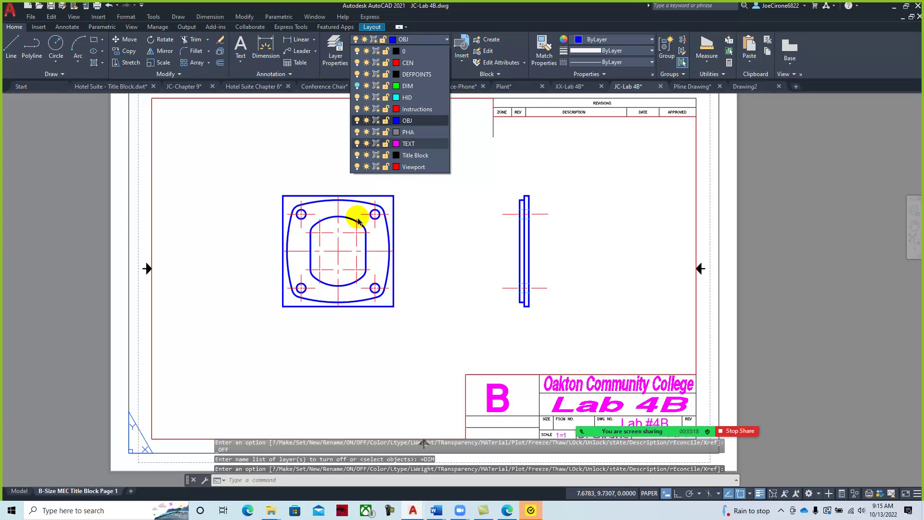
left_click(357, 63)
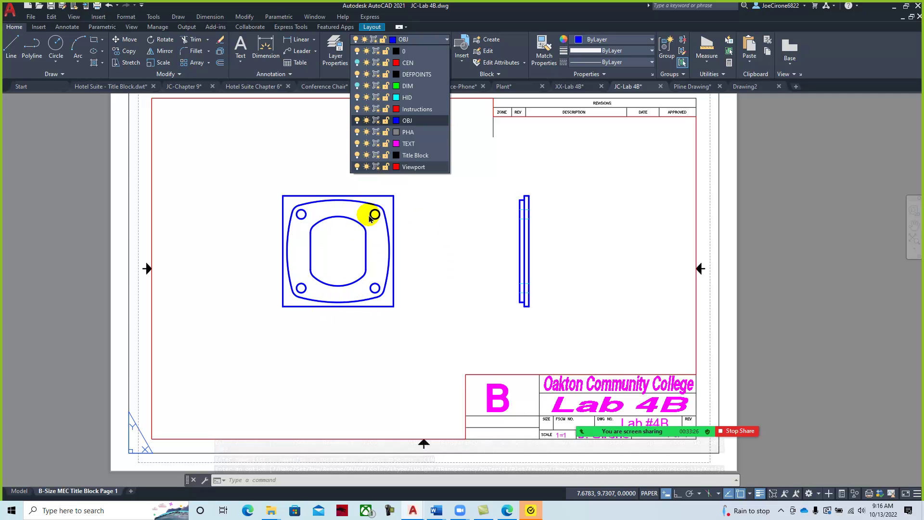
left_click(585, 89)
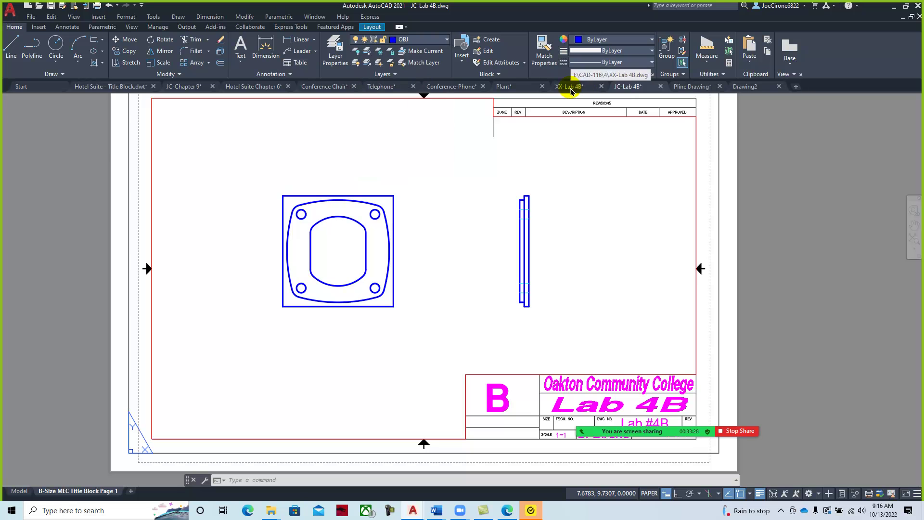
- View the XX-Lab 4B drawing, return to Pline Drawing, and switch to the AutoCAD textbook in the browser
left_click(573, 89)
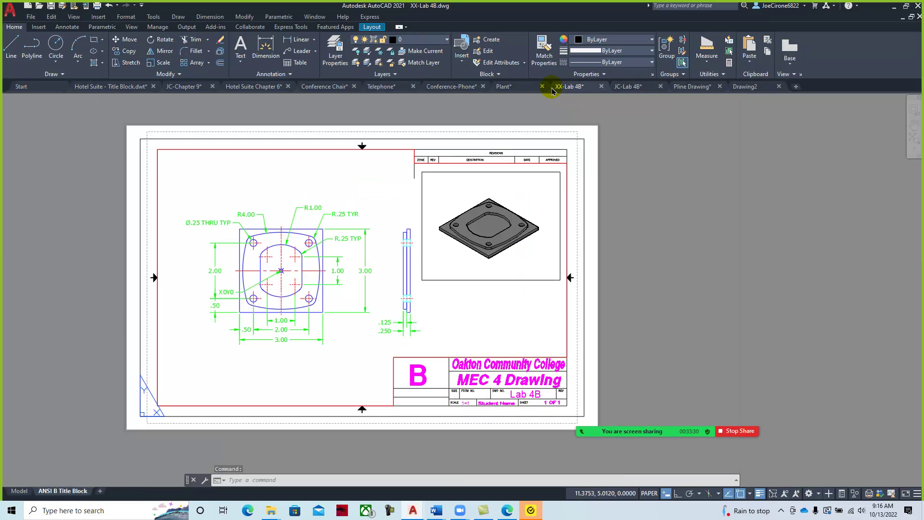
left_click(639, 90)
left_click(685, 89)
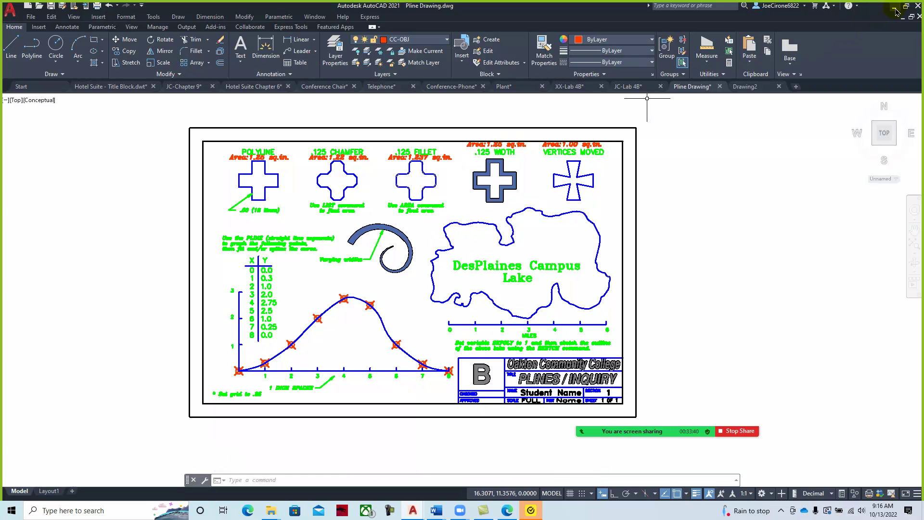
left_click(508, 513)
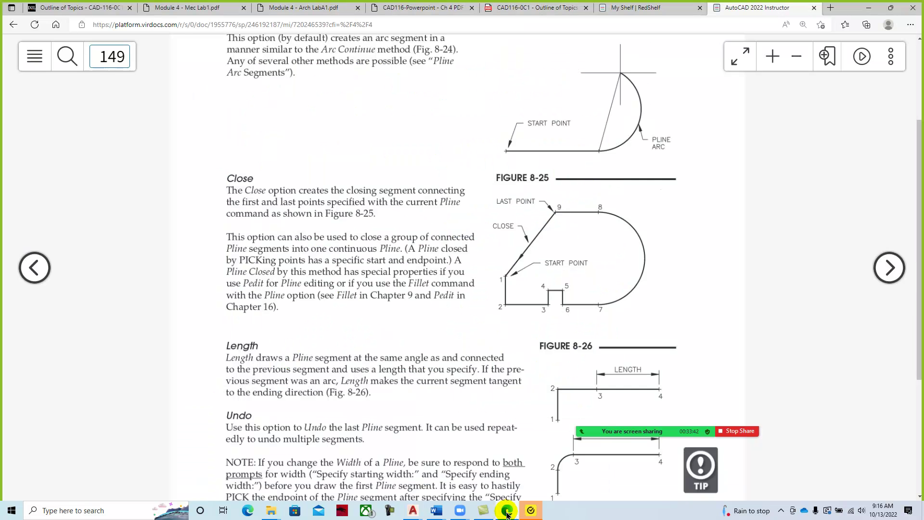
- Return to the Basic AutoCAD course page and open the Chapter 4 - and Labs 2022 module
left_click(105, 12)
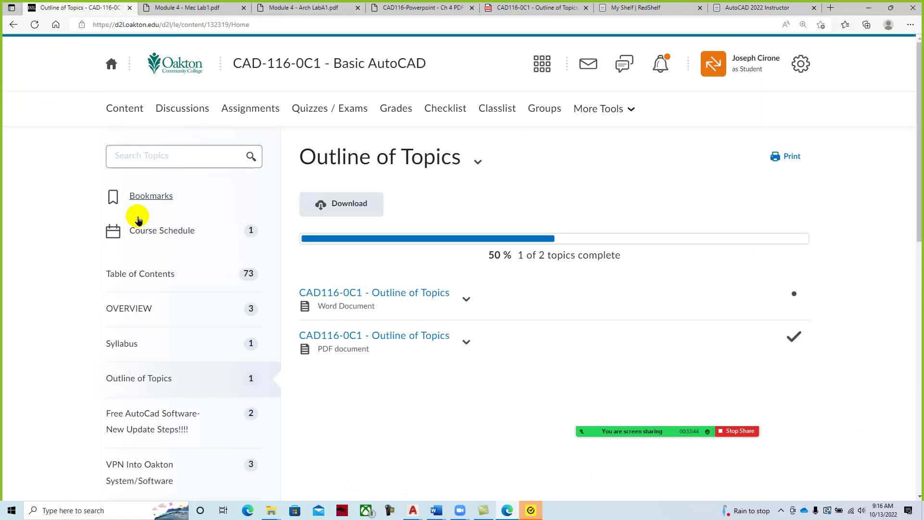
scroll(76, 305, "down", 7)
scroll(79, 308, "down", 4)
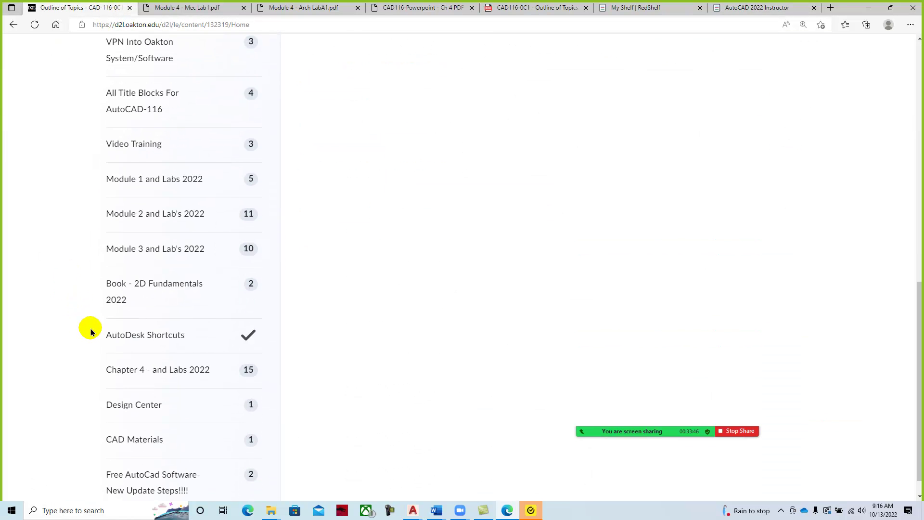
left_click(130, 374)
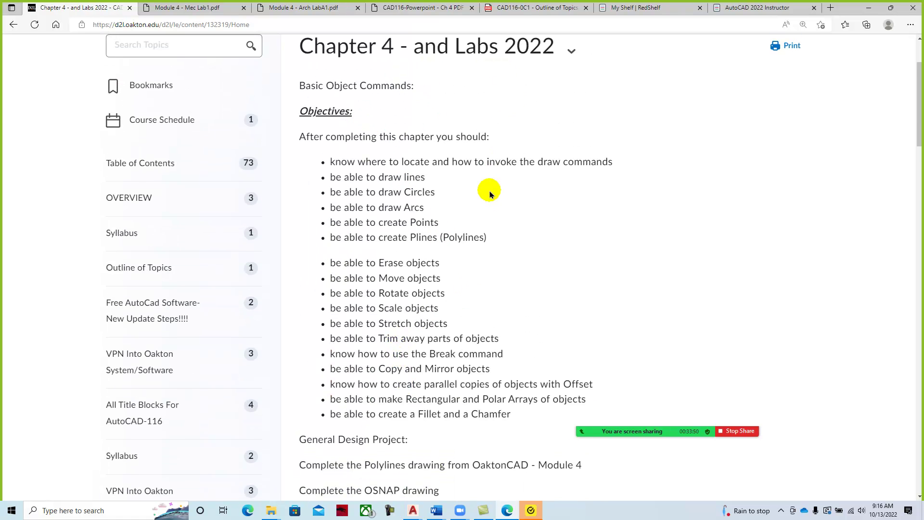
- Look through the Chapter 4 materials and open the Basic Draw Commands 1 - CH 8 link under Teaching Video's
scroll(495, 215, "down", 7)
scroll(504, 232, "down", 16)
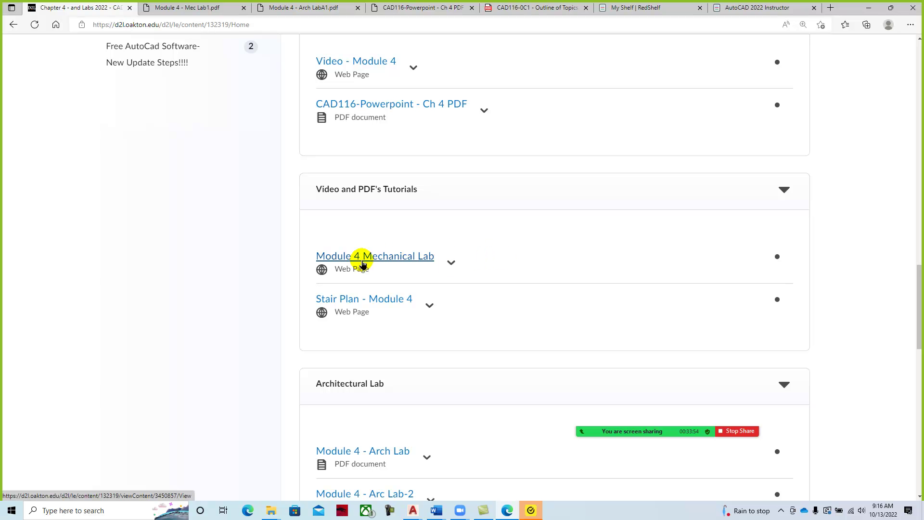
scroll(410, 274, "down", 5)
scroll(411, 275, "down", 3)
scroll(412, 276, "down", 7)
scroll(461, 275, "down", 1)
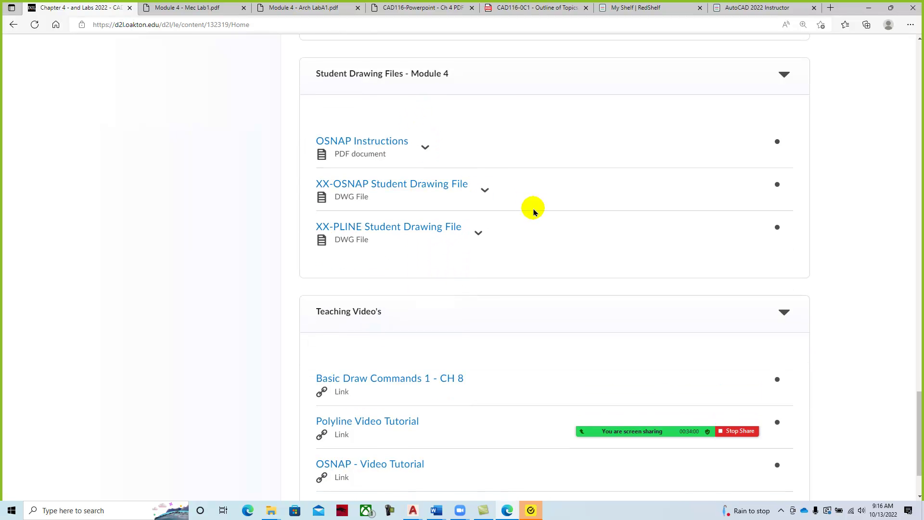
scroll(534, 213, "down", 2)
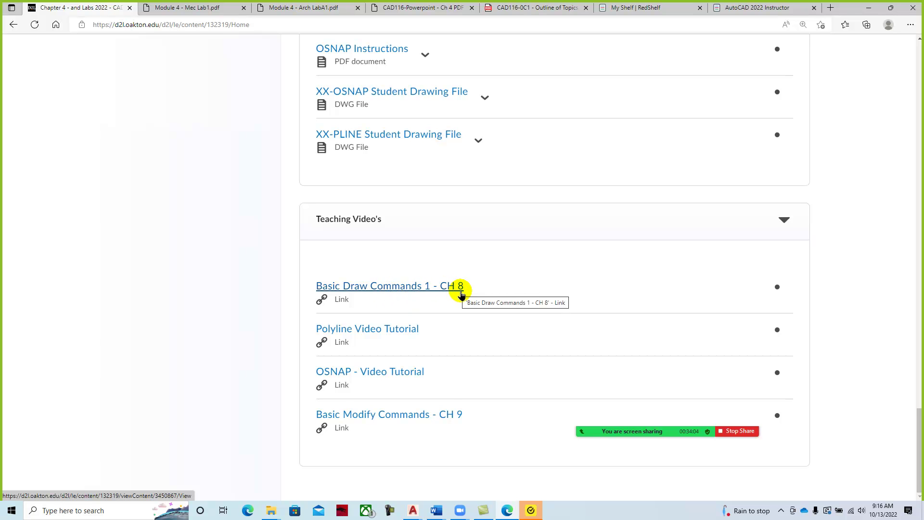
left_click(408, 287)
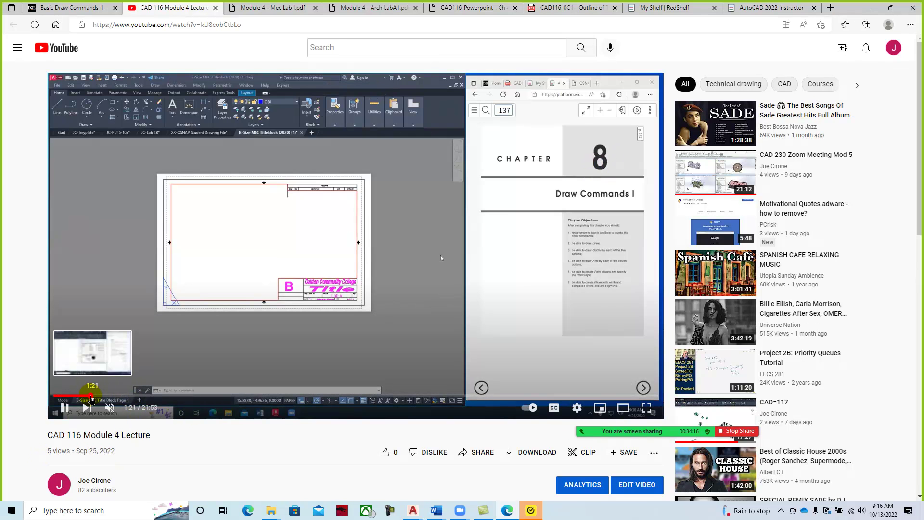
- Skim through the CAD 116 Module 4 Lecture video, jumping ahead through the line, circle and arc demonstrations
left_click(90, 395)
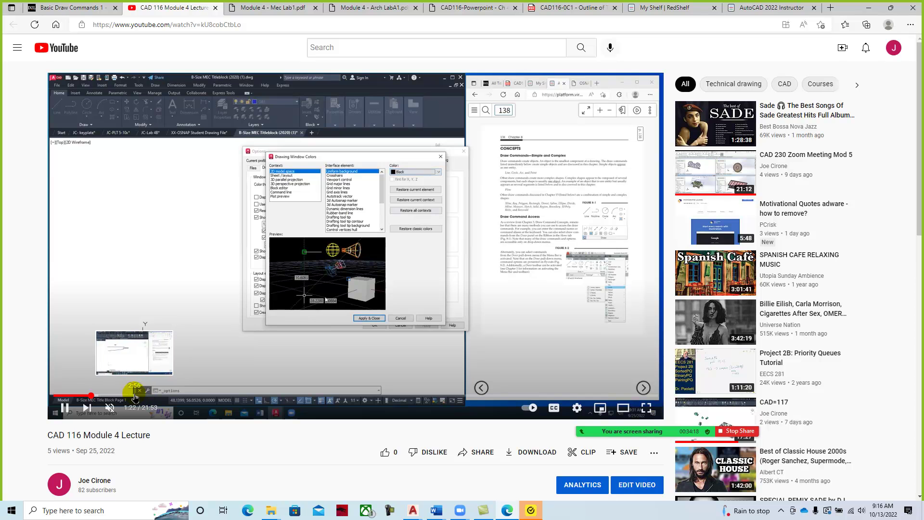
left_click(134, 395)
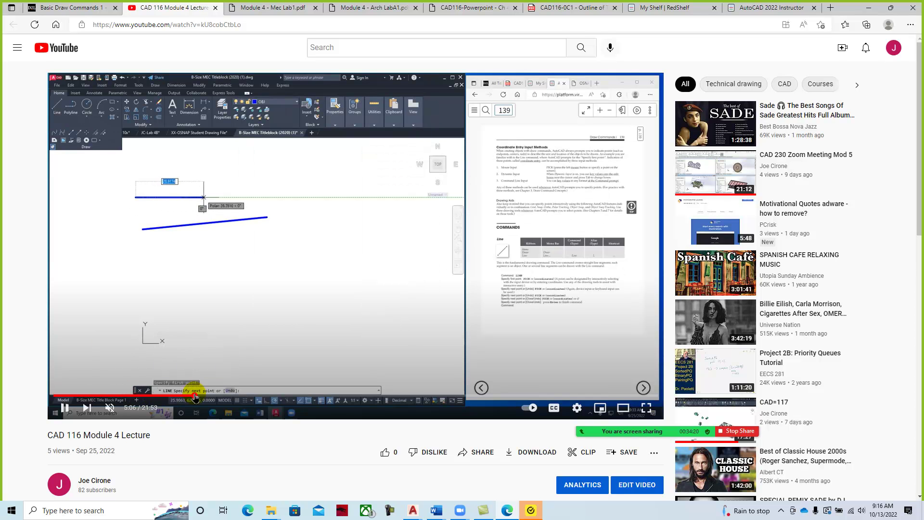
left_click(238, 396)
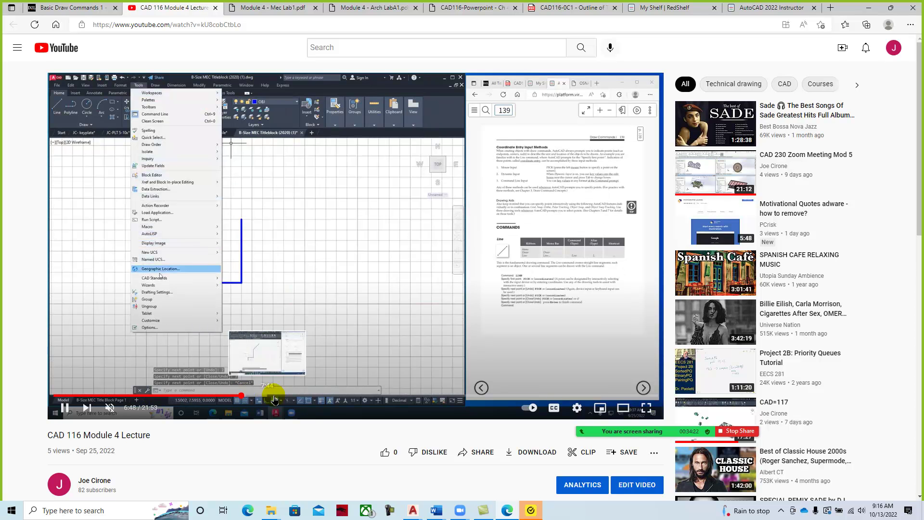
left_click(297, 395)
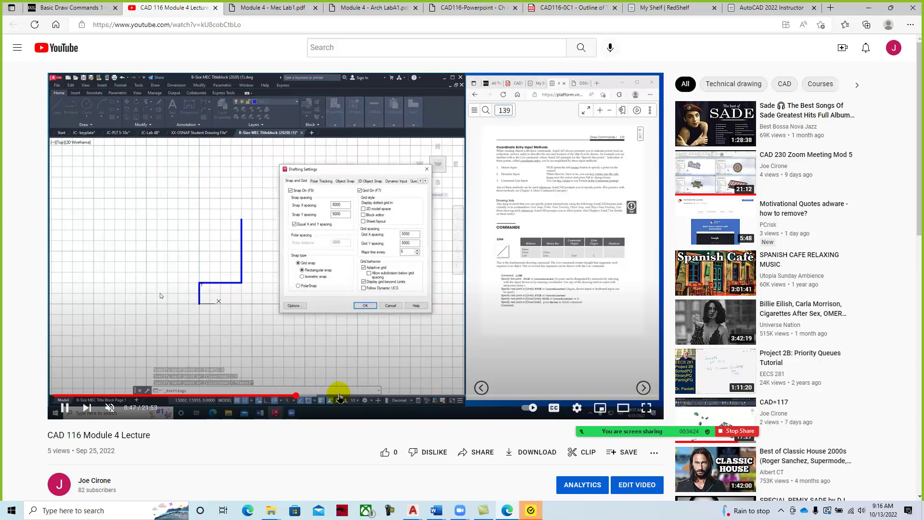
left_click(340, 396)
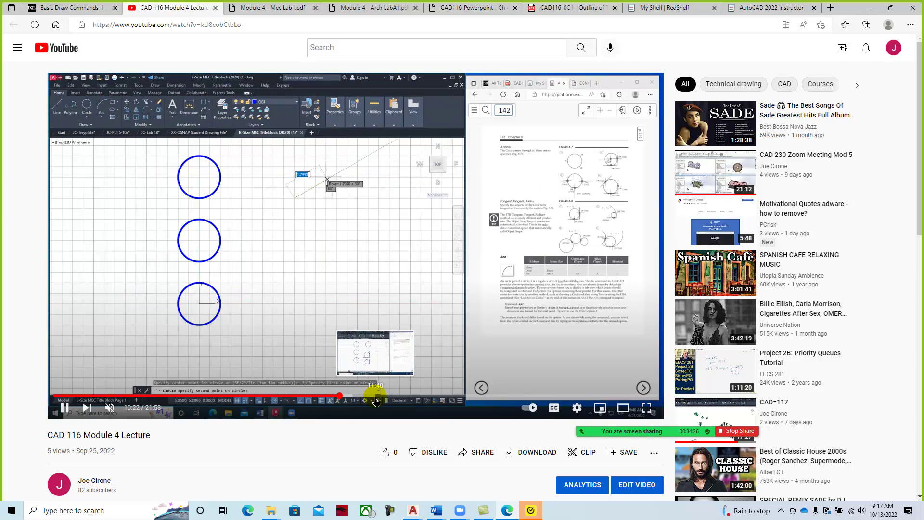
left_click(377, 396)
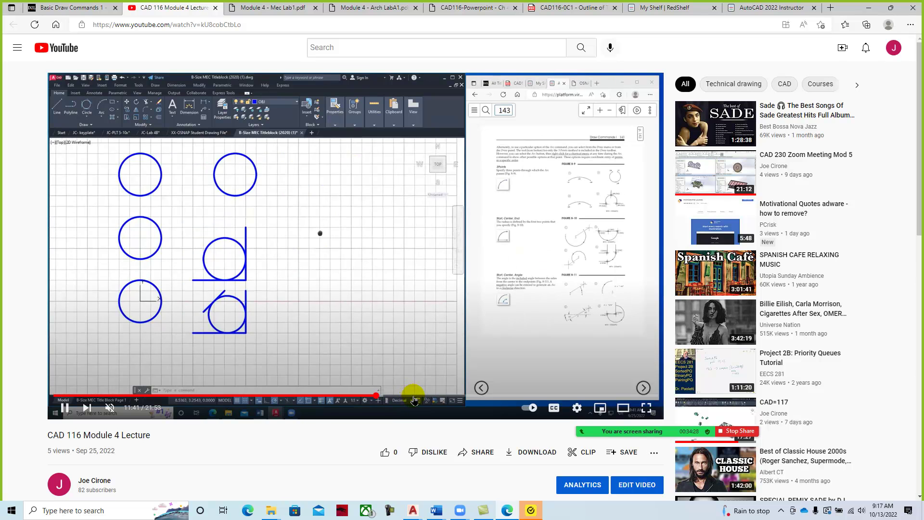
left_click(422, 396)
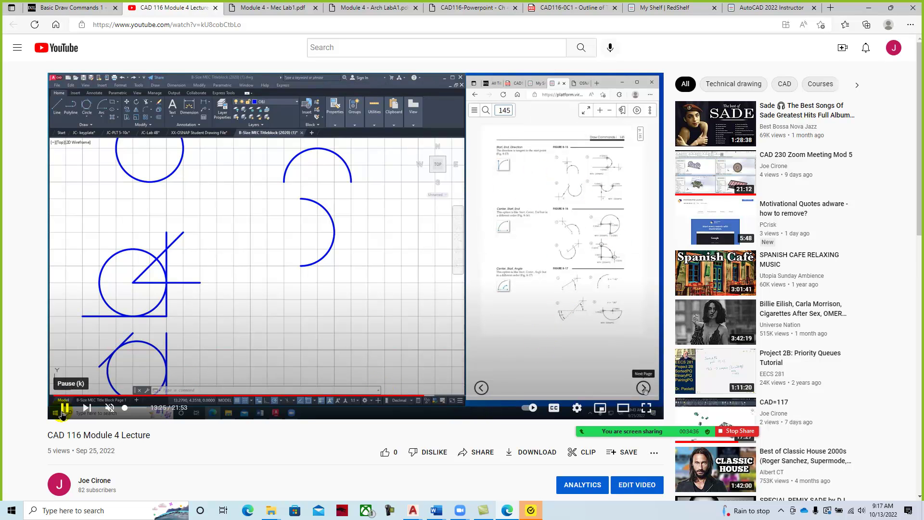
- Go back to the Teaching Video's list in the course and open the Basic Modify Commands - CH 9 video
left_click(76, 8)
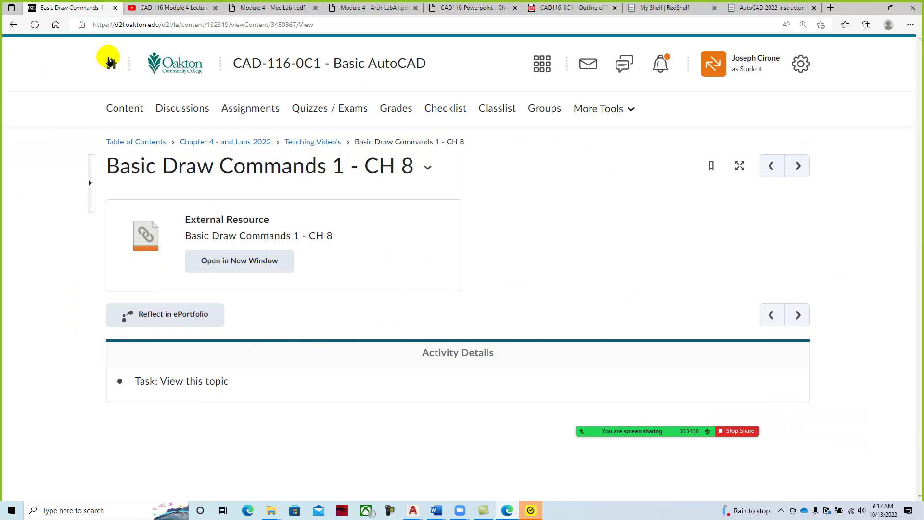
left_click(298, 141)
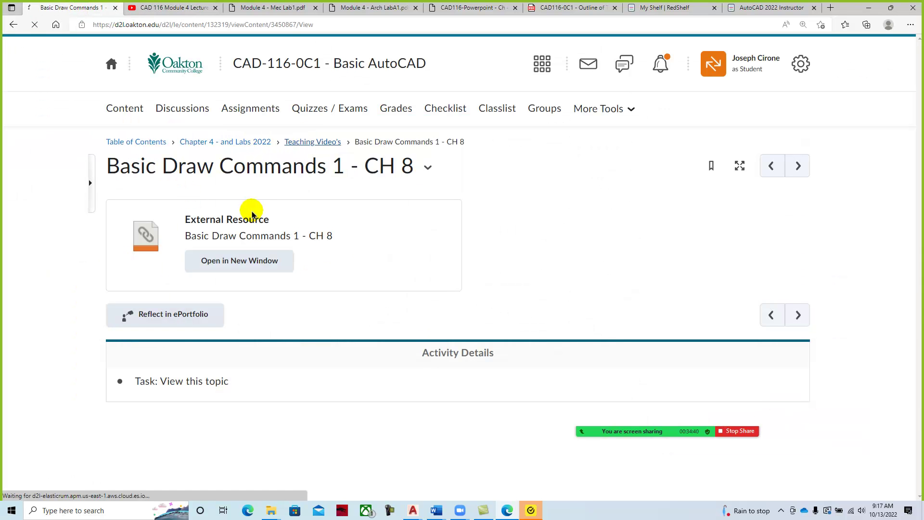
scroll(356, 294, "down", 5)
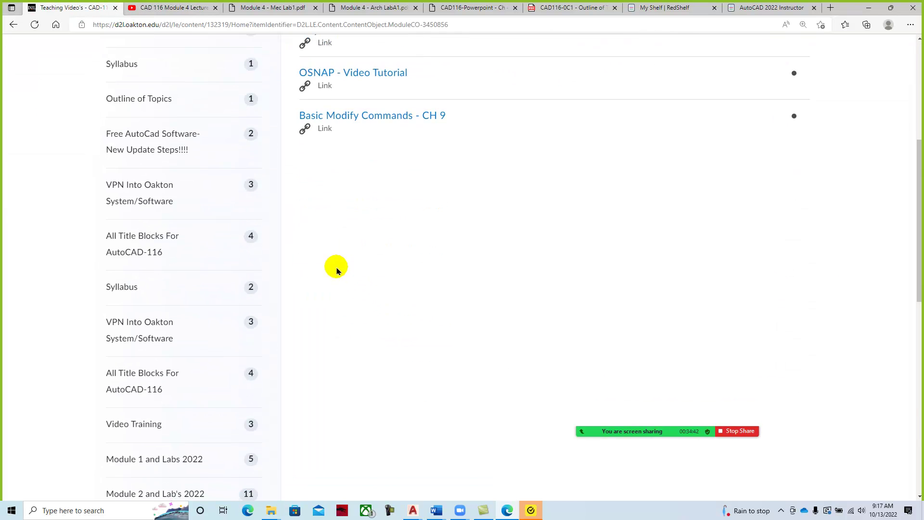
scroll(338, 271, "up", 3)
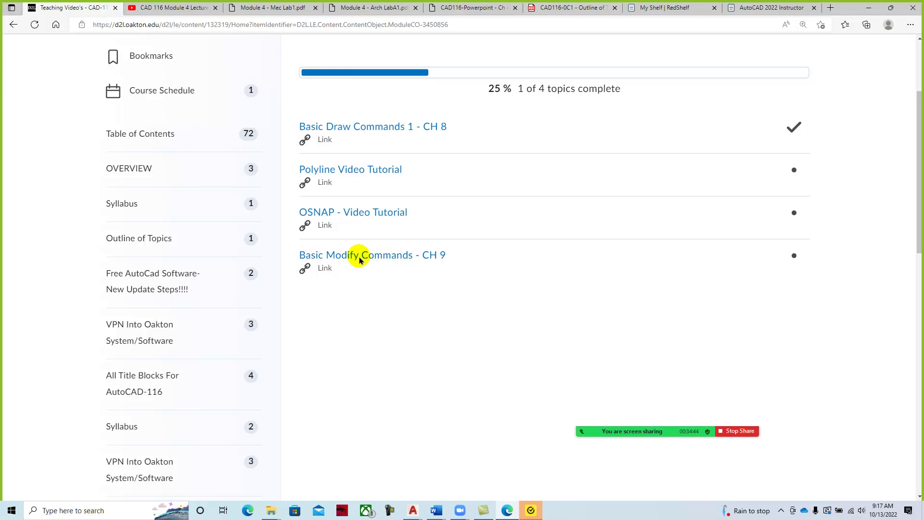
left_click(359, 260)
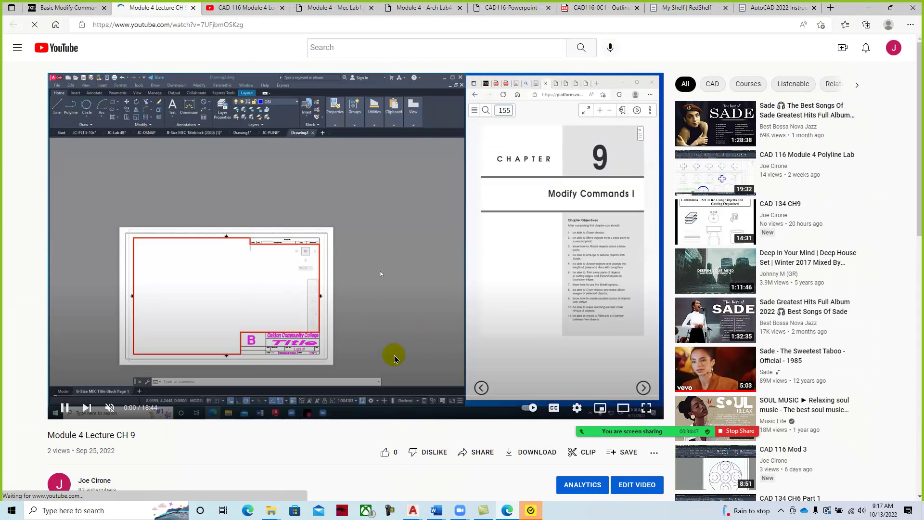
- Watch the Module 4 Lecture CH 9 video in full screen, skimming ahead to the Rotate demonstration and back to the Chapter 9 concepts
left_click(646, 408)
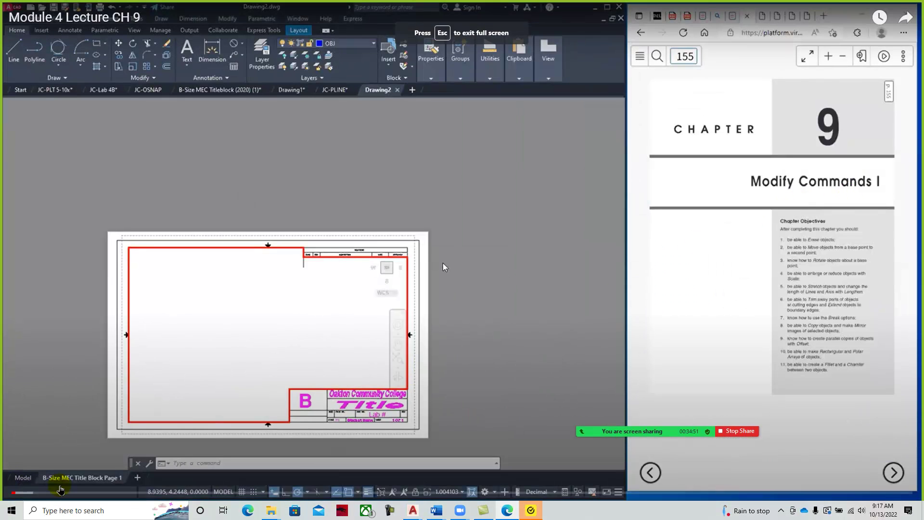
left_click(68, 492)
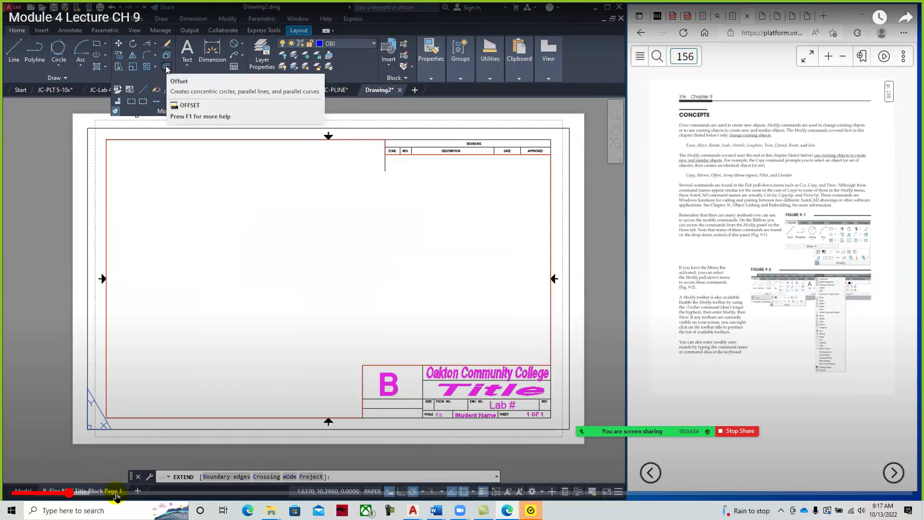
left_click(115, 494)
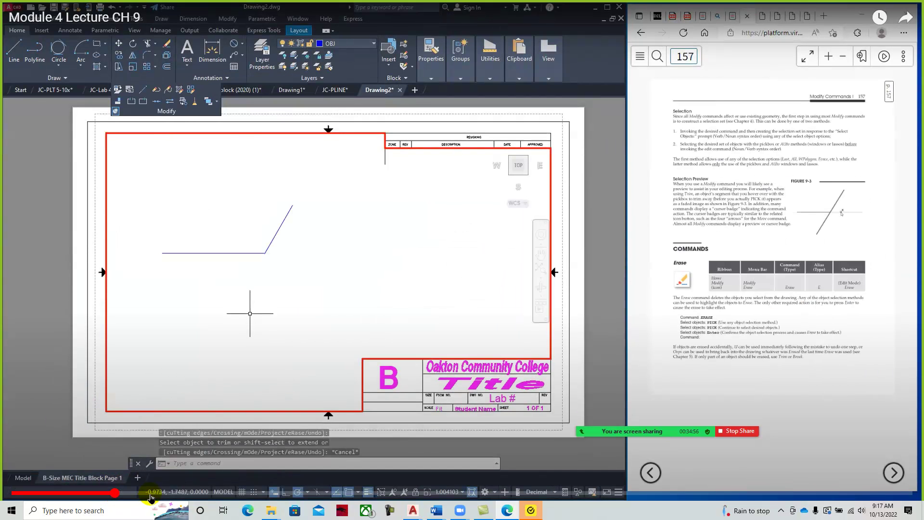
left_click(112, 8)
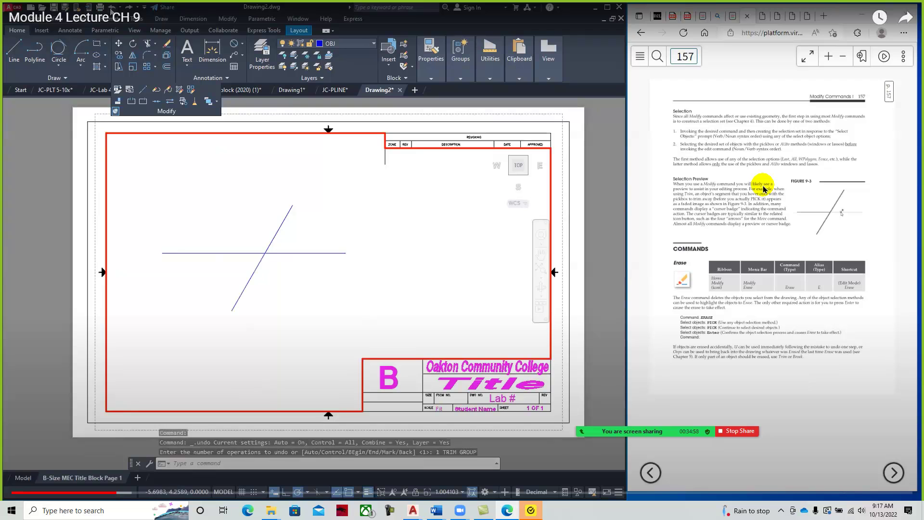
left_click(334, 252)
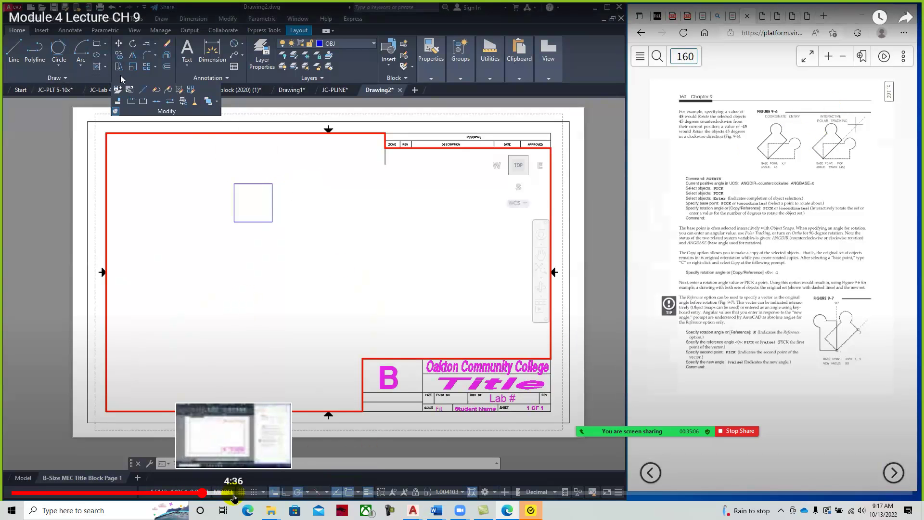
left_click(240, 493)
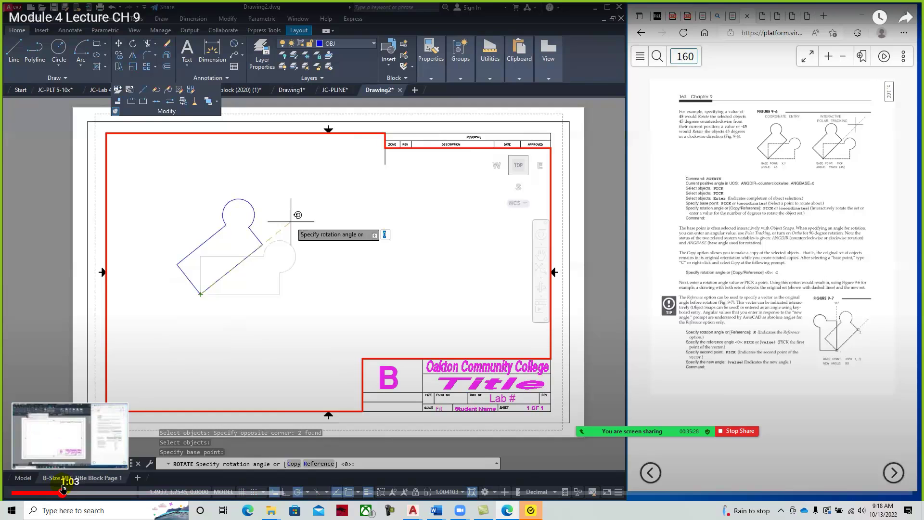
left_click(63, 492)
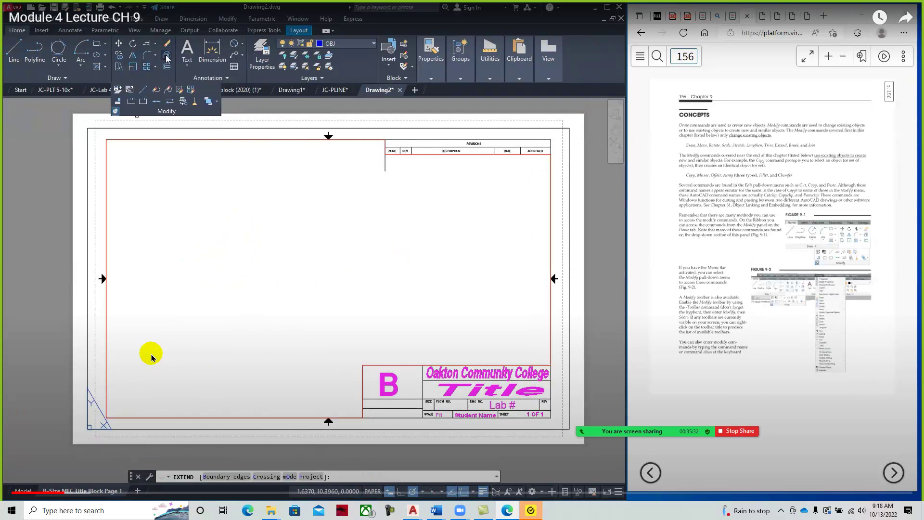
- Close the Module 4 Lecture CH 9 video and open the CAD-116-0C1 - Basic AutoCAD course homepage
key("Escape")
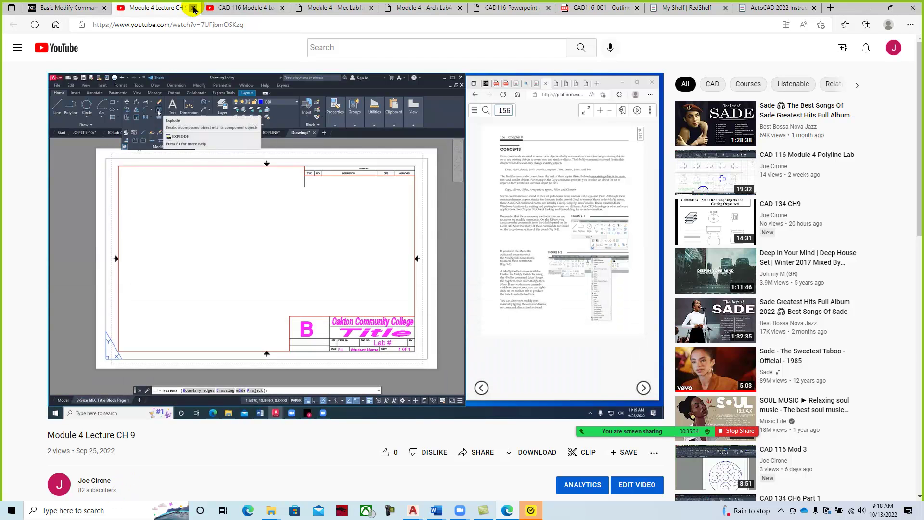
left_click(193, 9)
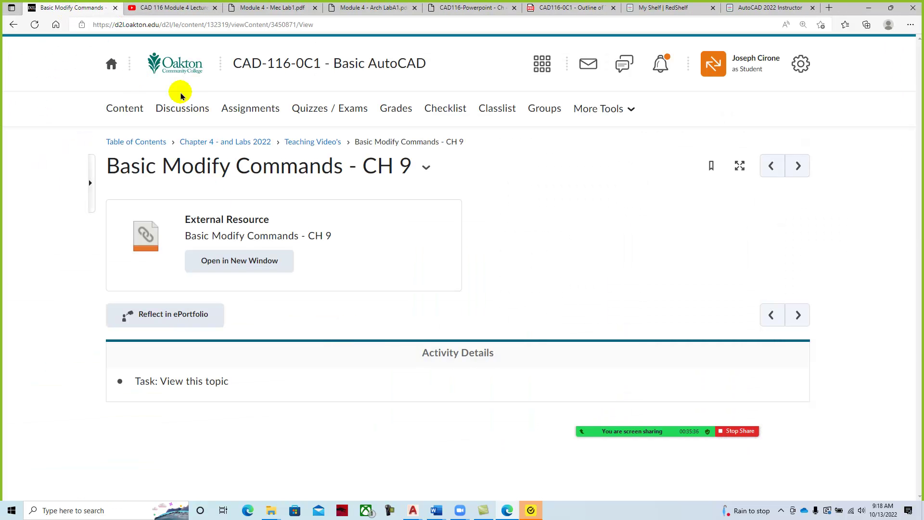
left_click(311, 64)
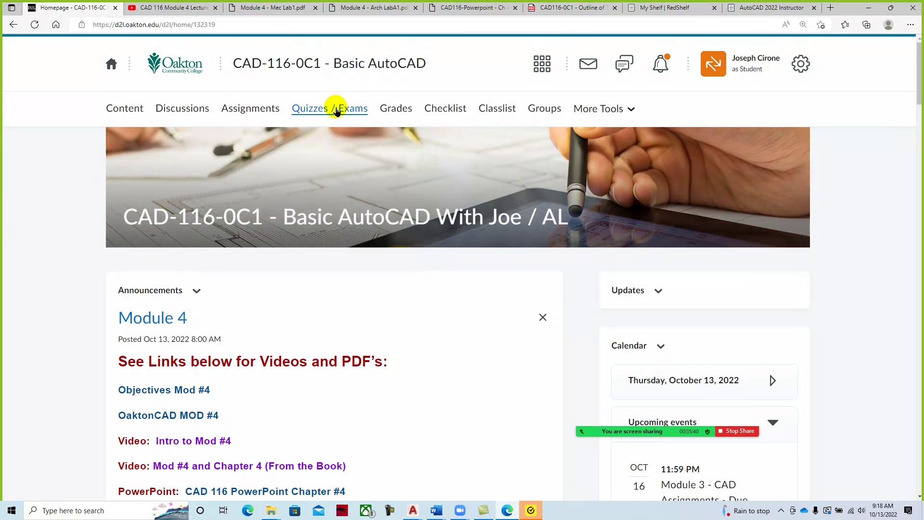
- Review the Module 4 announcement's links, assignment drawings and attachments, along with the upcoming assignment due dates
scroll(264, 324, "down", 6)
scroll(264, 324, "down", 14)
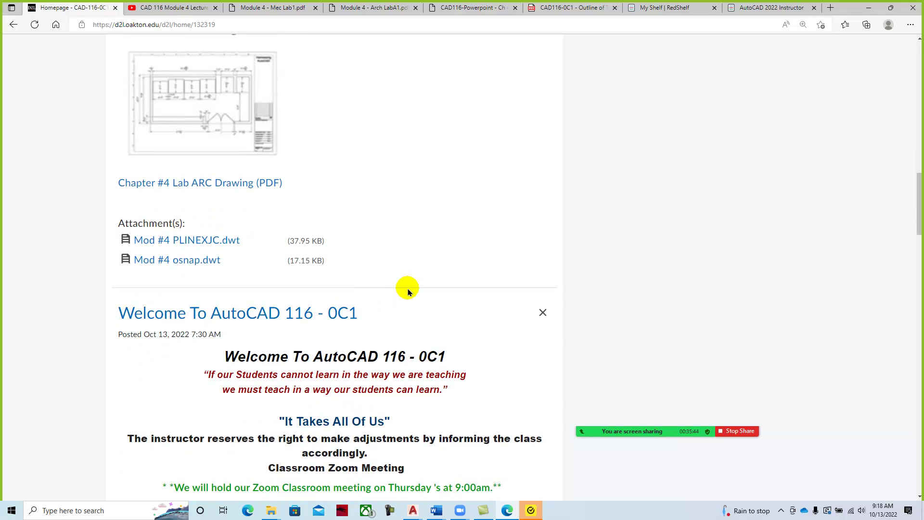
scroll(407, 292, "up", 8)
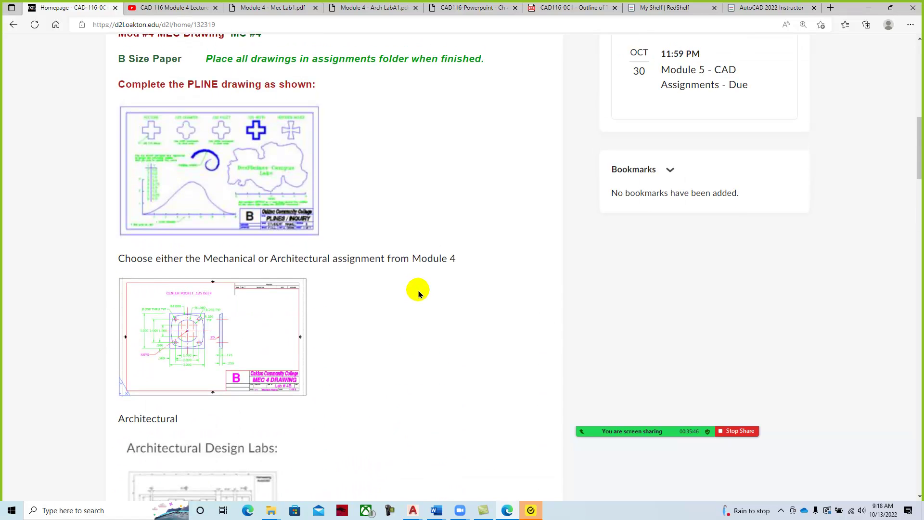
scroll(418, 294, "up", 10)
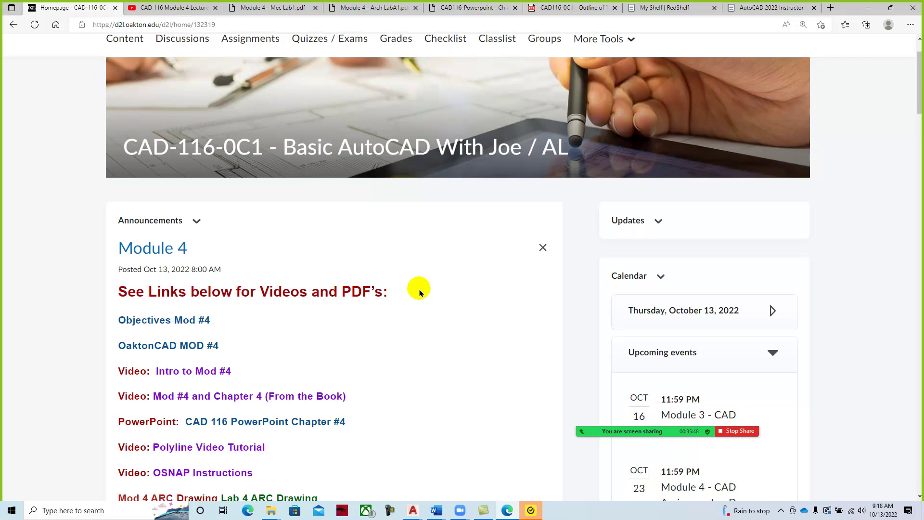
scroll(419, 292, "down", 4)
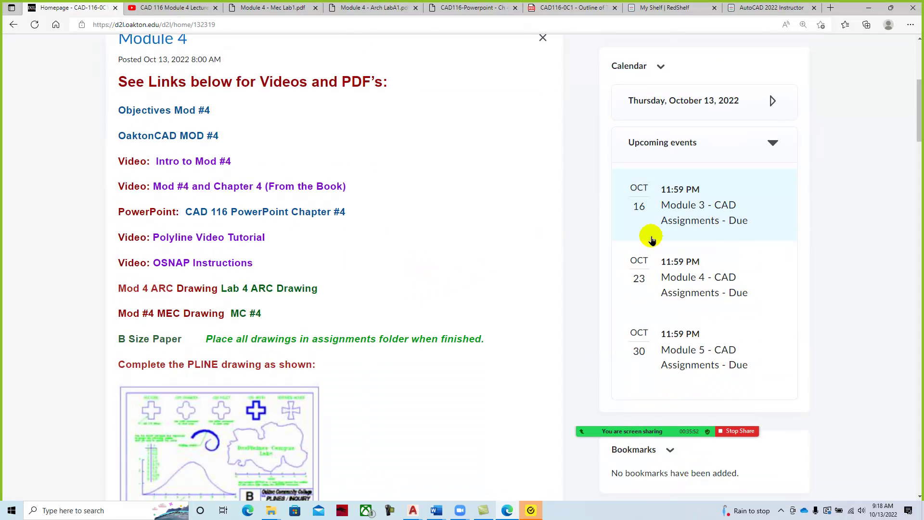
- Look over the Module 3 assignments, including the five general design plates and the mechanical and architectural drawings
scroll(423, 274, "down", 12)
scroll(430, 280, "down", 20)
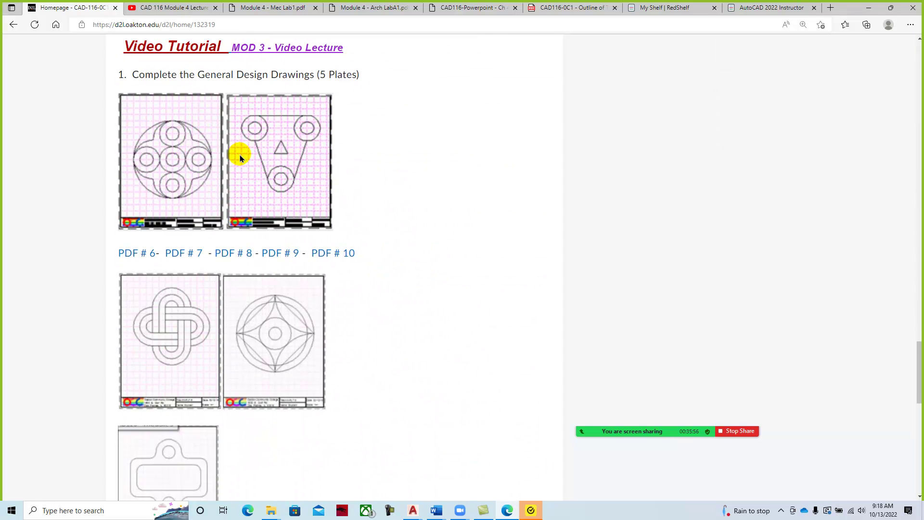
scroll(177, 395, "down", 9)
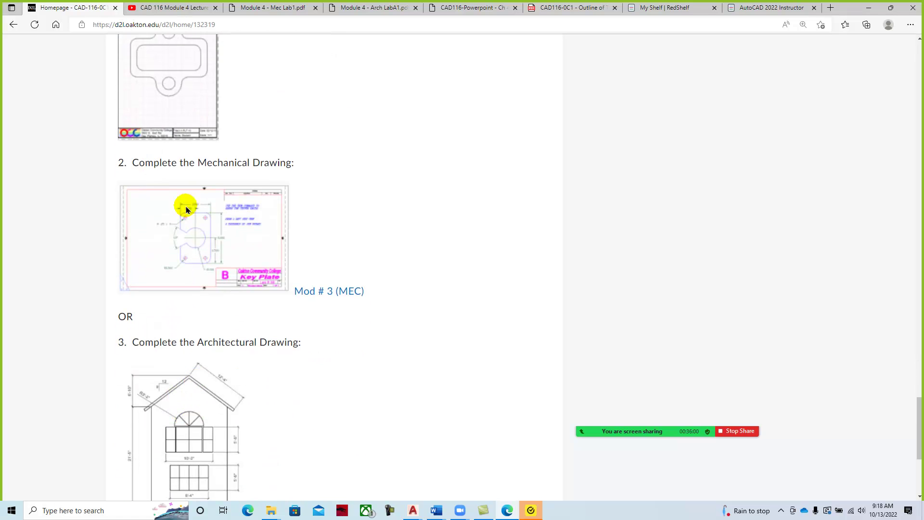
- Look again at the Module 3 Key Plate mechanical drawing, the architectural house elevation and the five general design plates
scroll(207, 227, "up", 7)
scroll(222, 260, "down", 8)
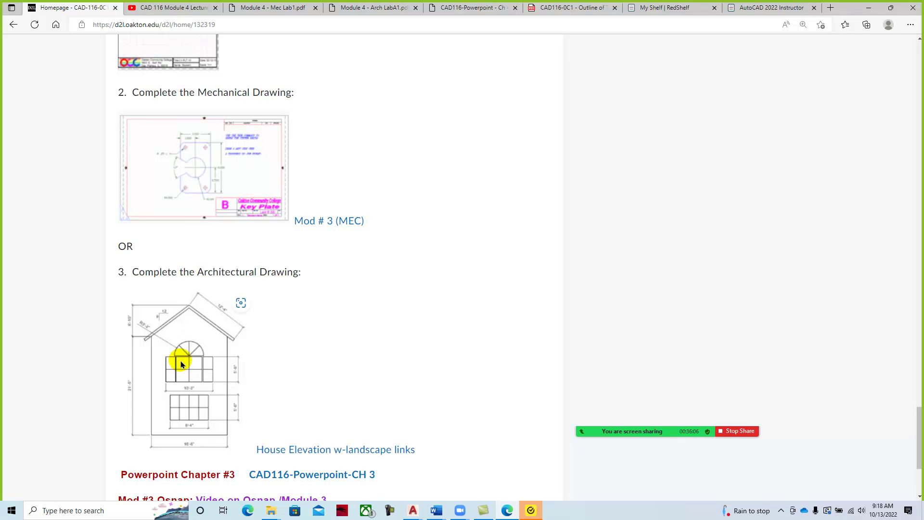
scroll(673, 366, "up", 12)
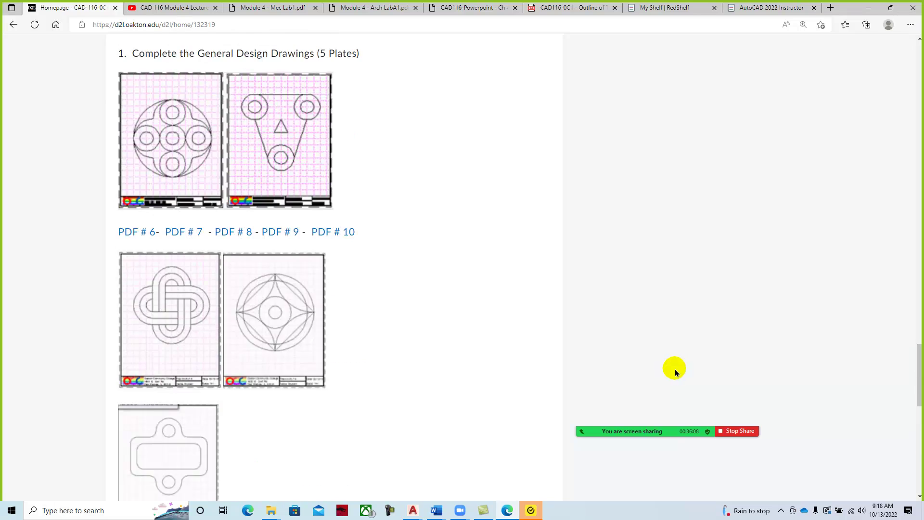
- Return to the Module 4 announcement and review its video and PDF links alongside the upcoming assignment due dates
scroll(685, 359, "up", 15)
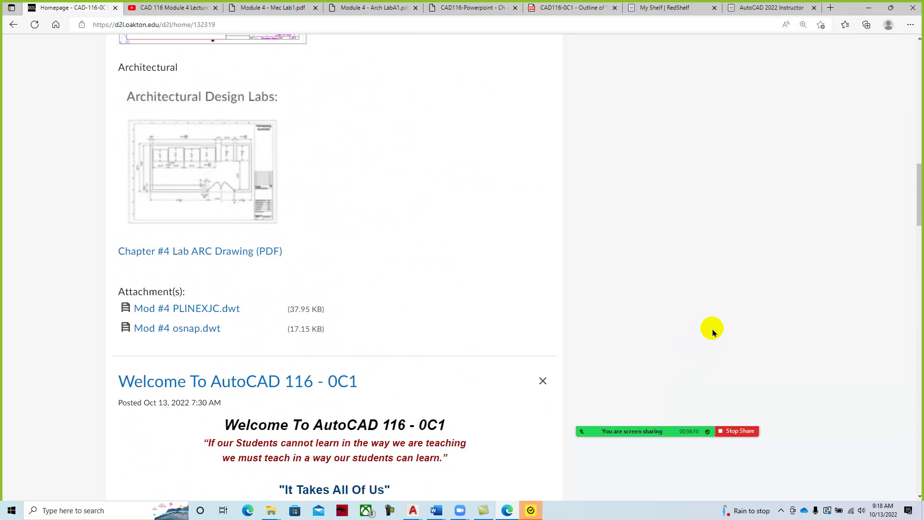
scroll(712, 330, "up", 6)
scroll(714, 324, "down", 3)
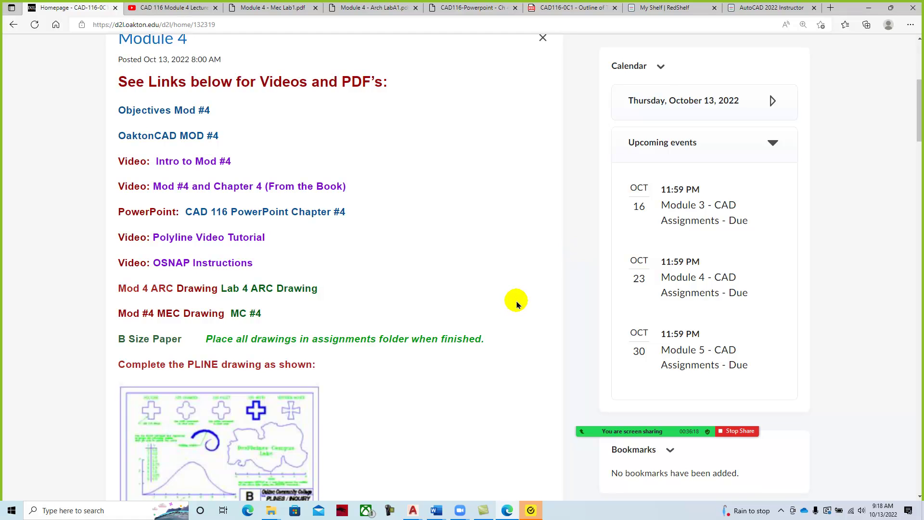
scroll(517, 304, "up", 5)
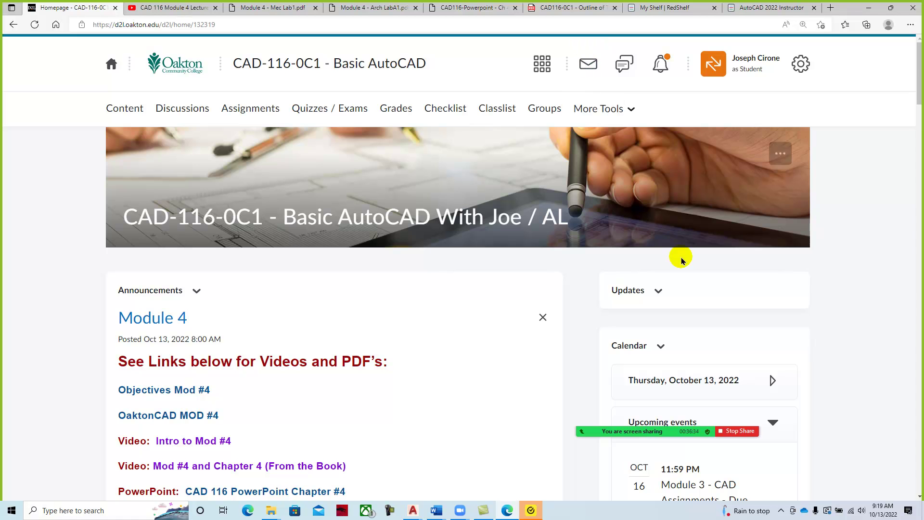
scroll(827, 310, "down", 4)
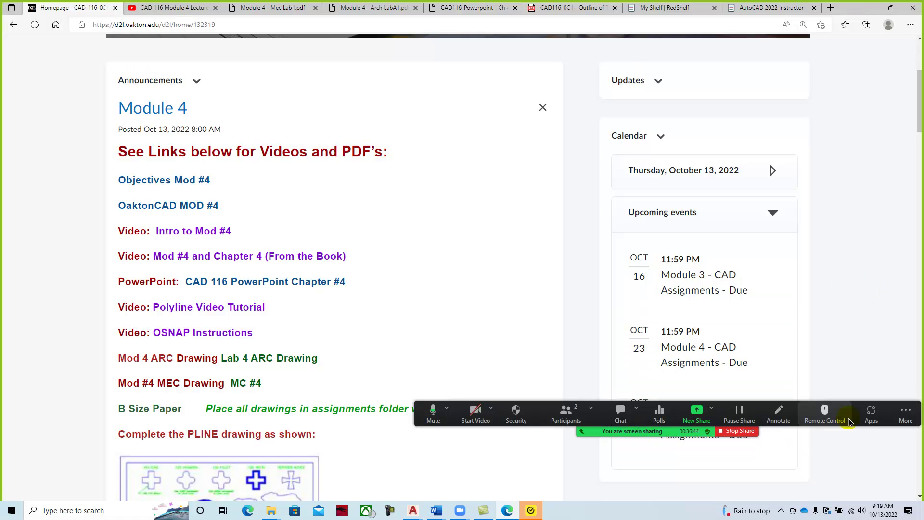
- Switch to the Zoom meeting controls and open the additional meeting options to end the meeting
left_click(906, 414)
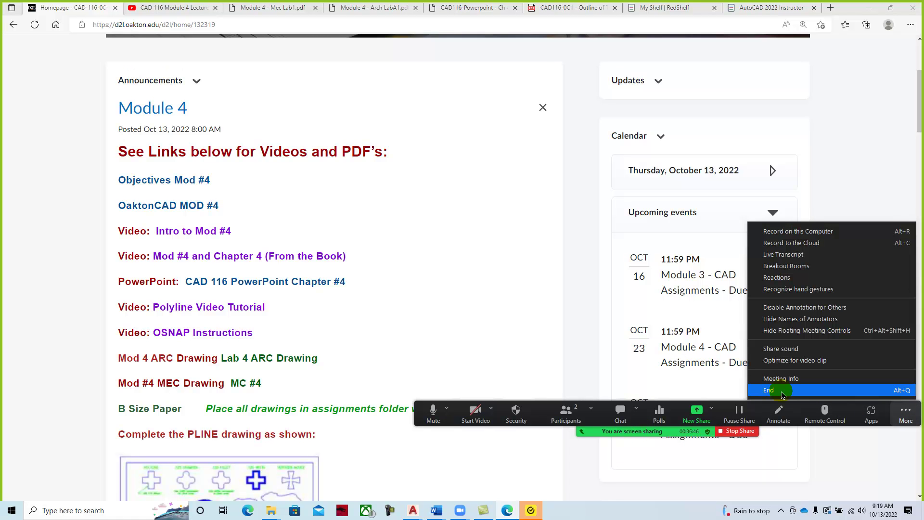